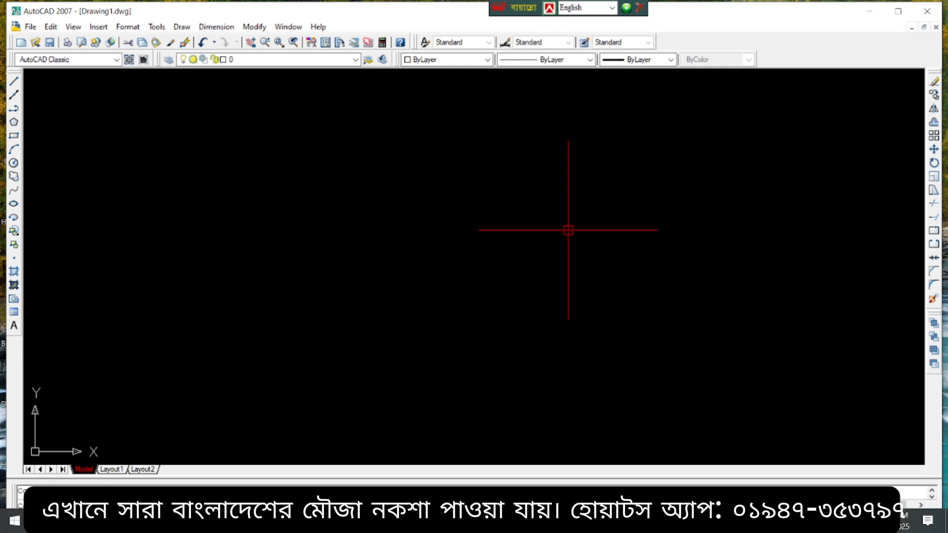
- Set the drawing's length units to Architectural with a precision of 0'-0"
left_click(127, 27)
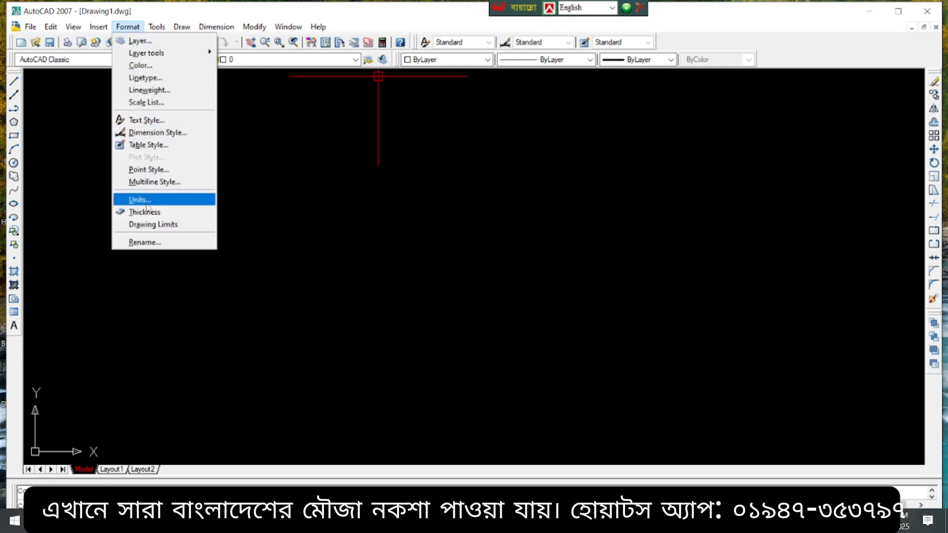
left_click(148, 202)
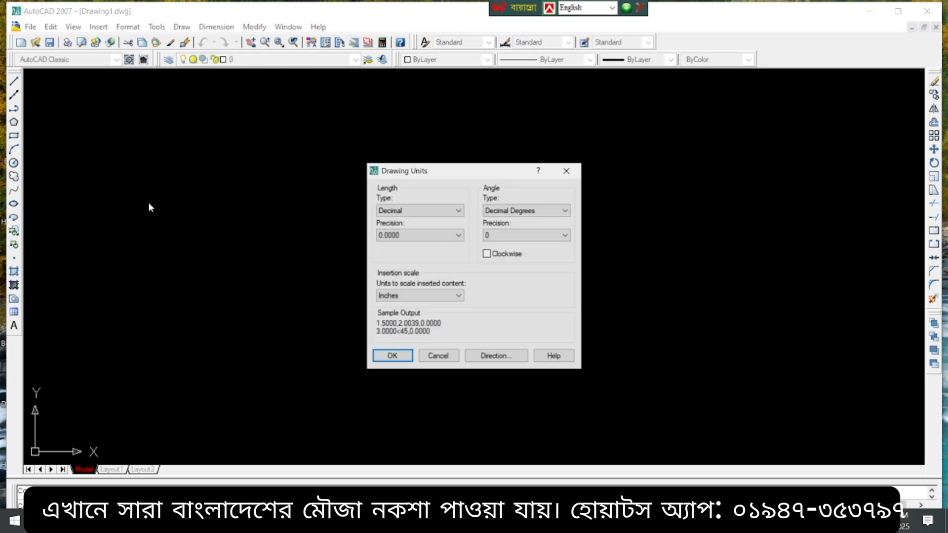
left_click(416, 212)
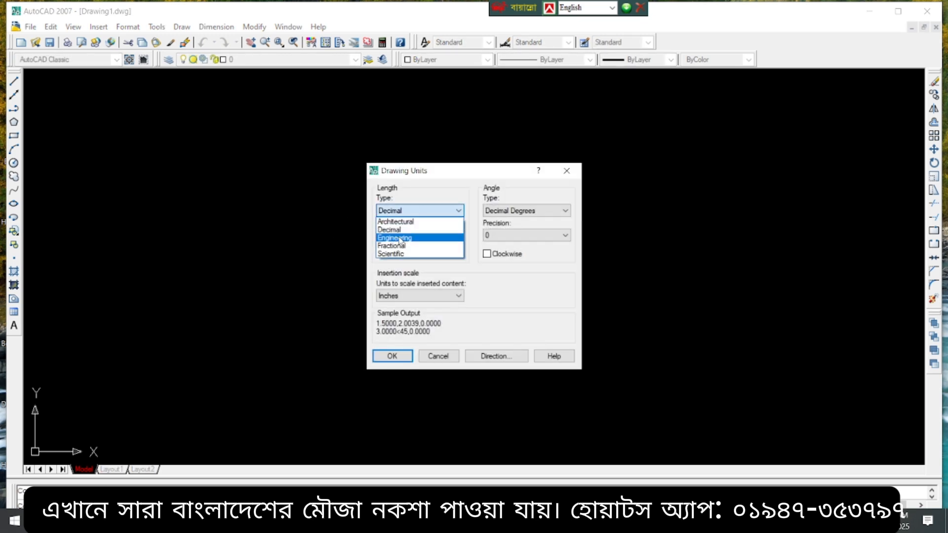
left_click(408, 222)
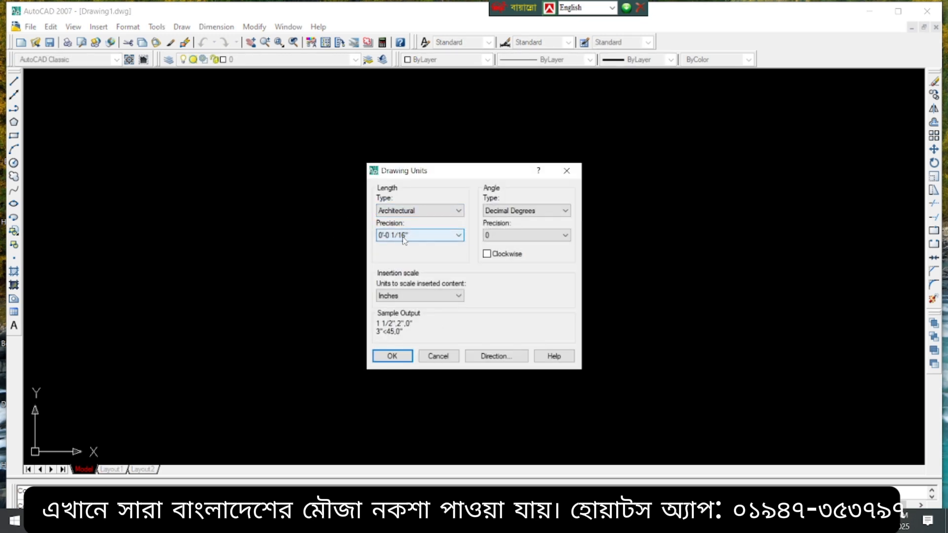
left_click(401, 236)
left_click(391, 246)
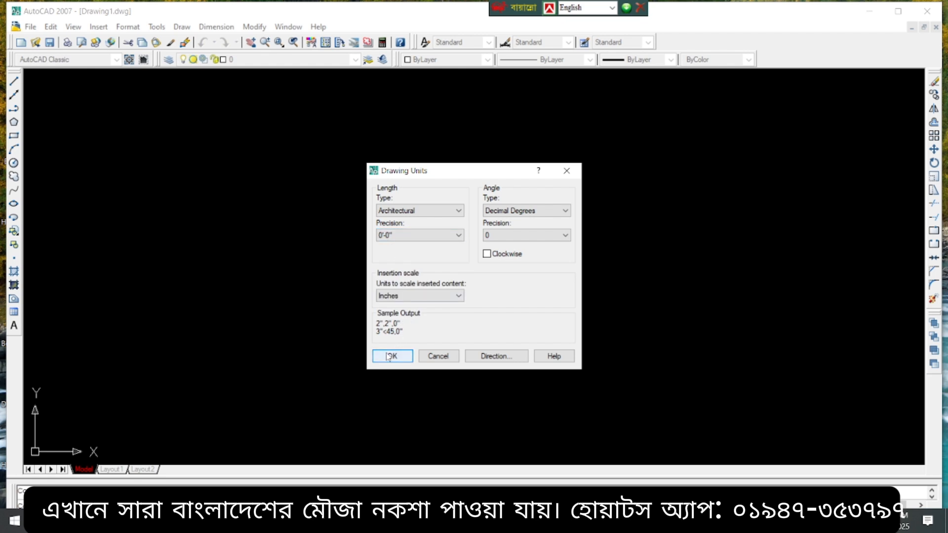
left_click(390, 356)
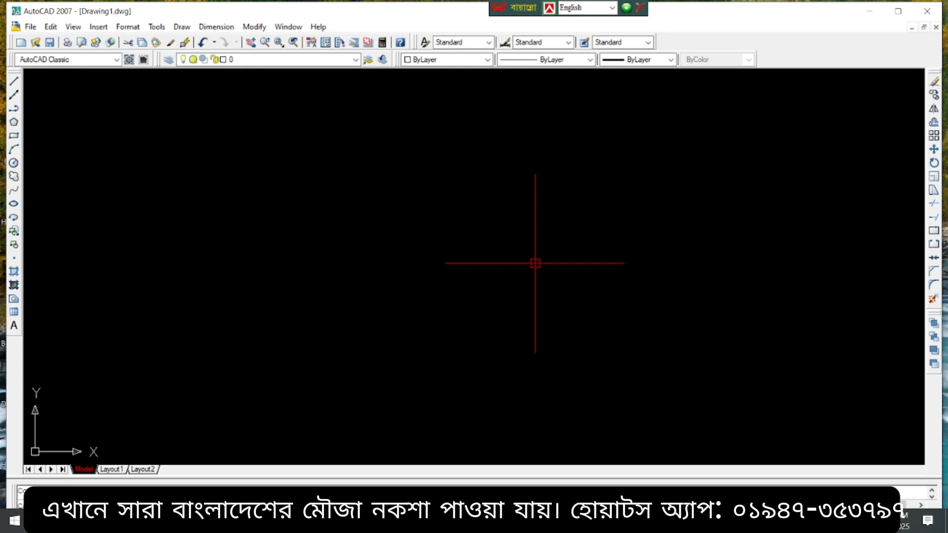
- Start attaching a raster image reference and browse to This PC for the image file
left_click(97, 28)
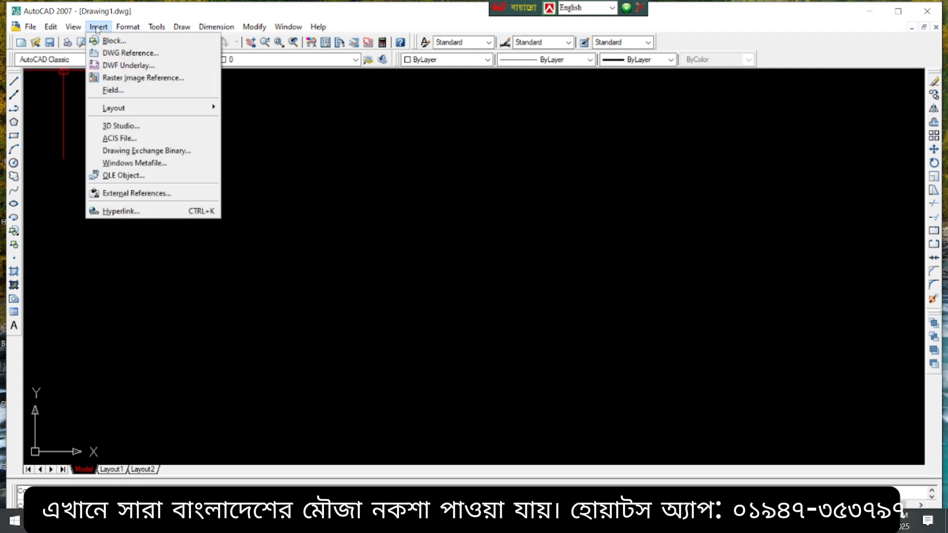
left_click(139, 79)
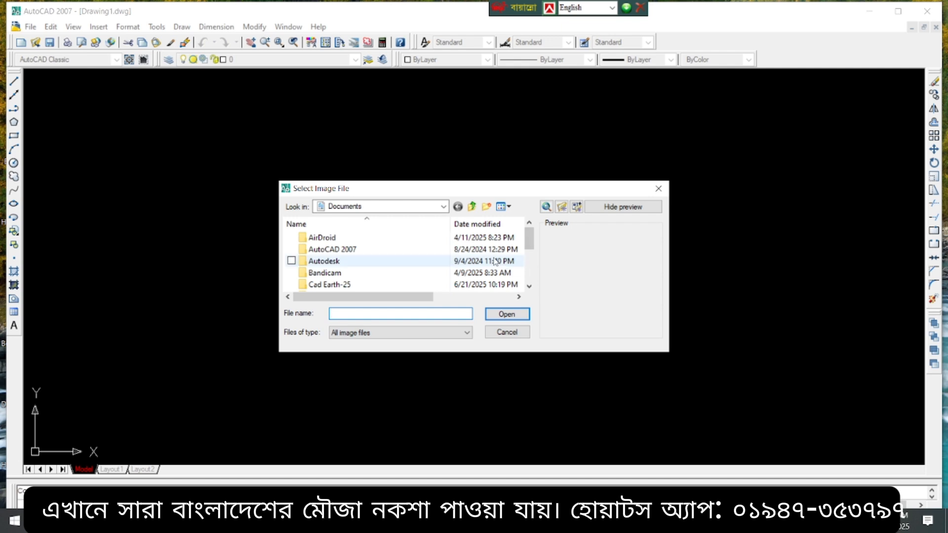
left_click(411, 208)
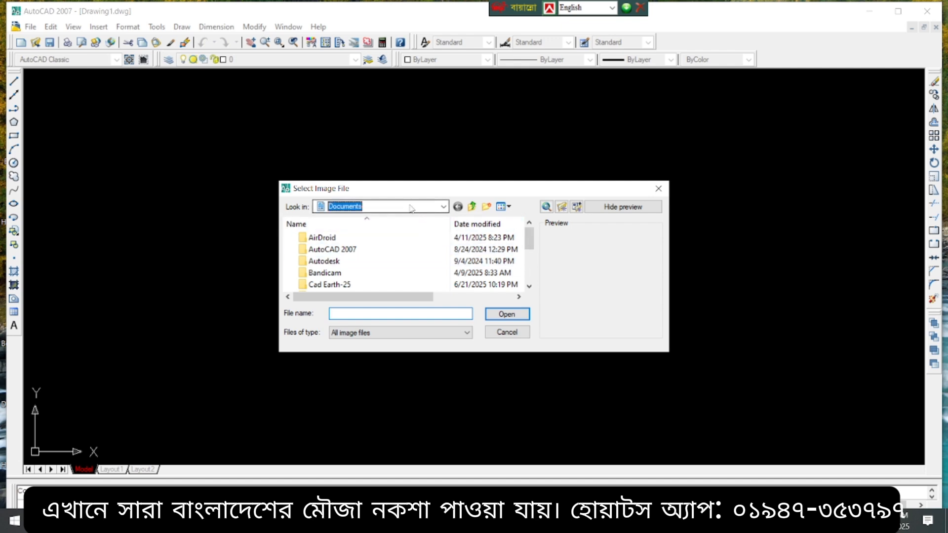
left_click(395, 208)
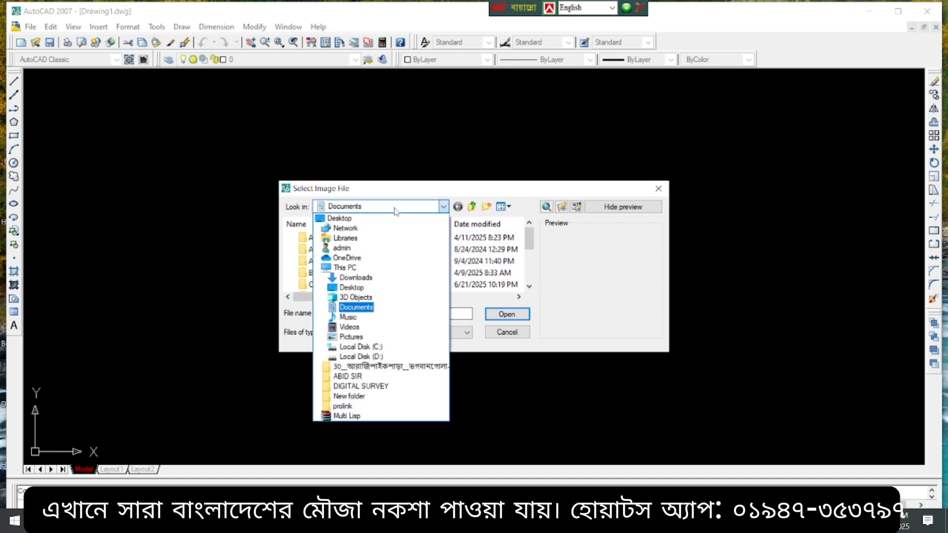
left_click(356, 307)
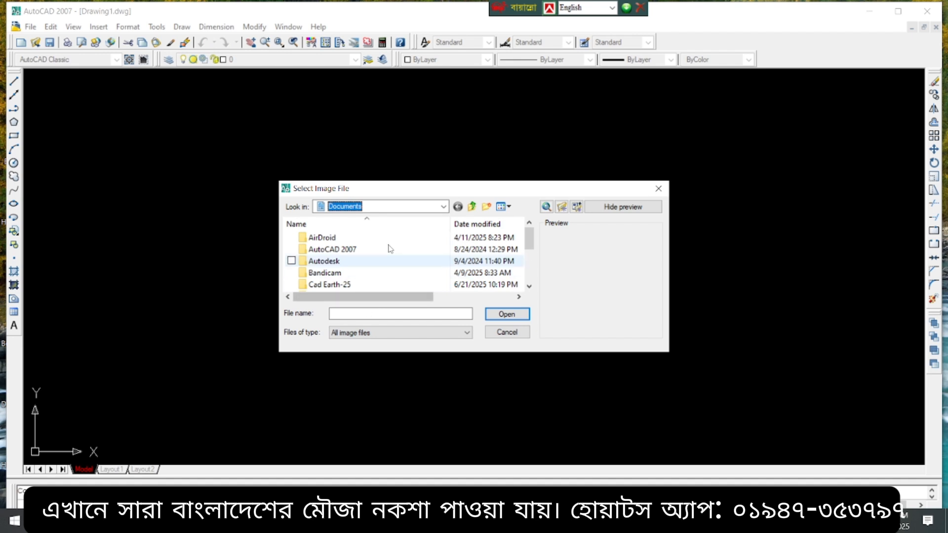
left_click(384, 208)
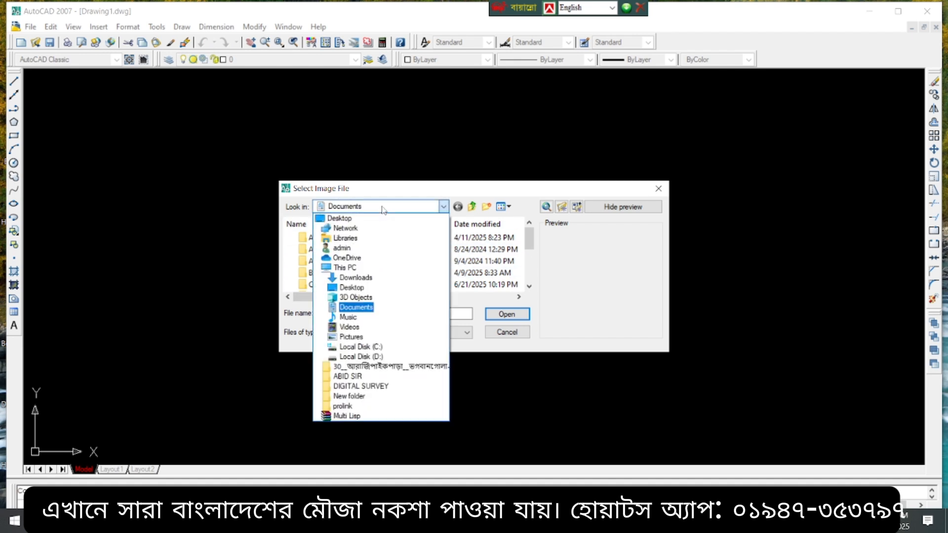
left_click(352, 270)
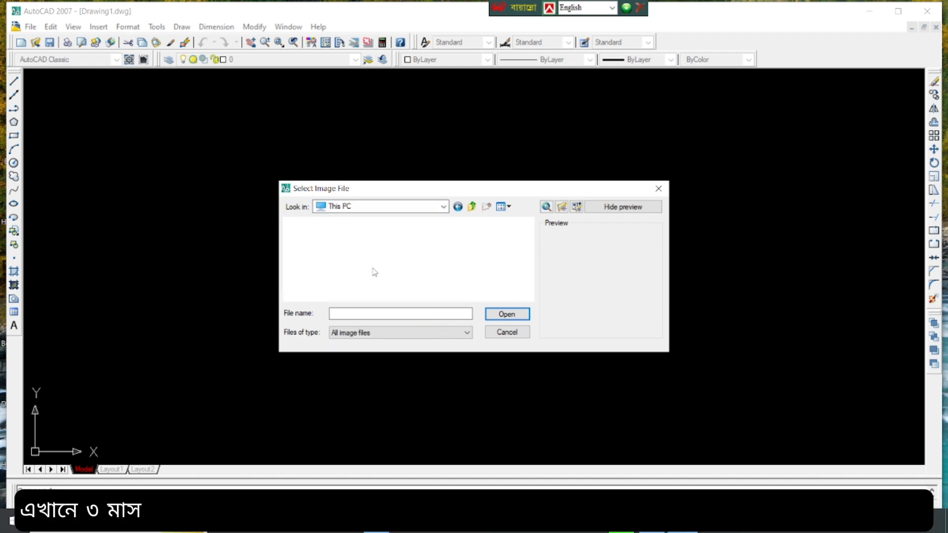
- Open the Downloads folder as the source location for the image file
scroll(384, 265, "down", 2)
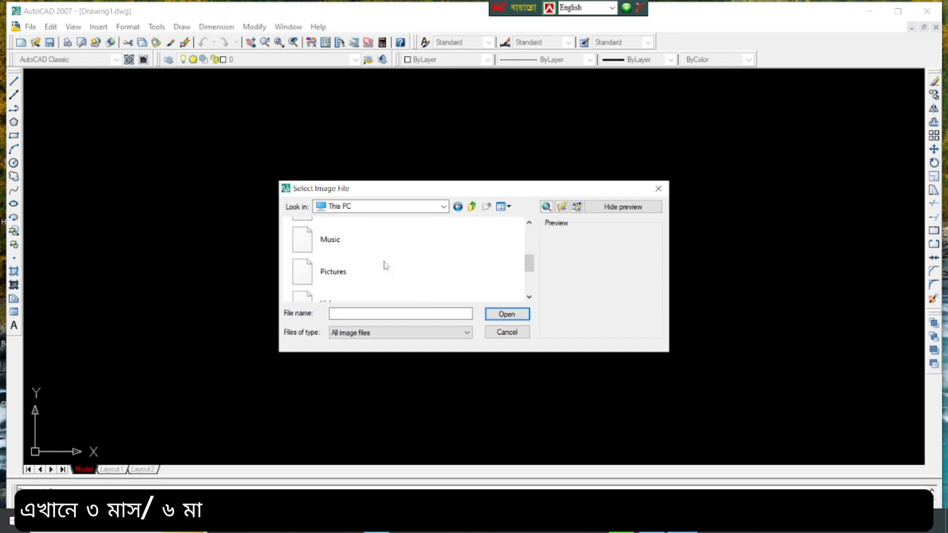
scroll(384, 265, "up", 2)
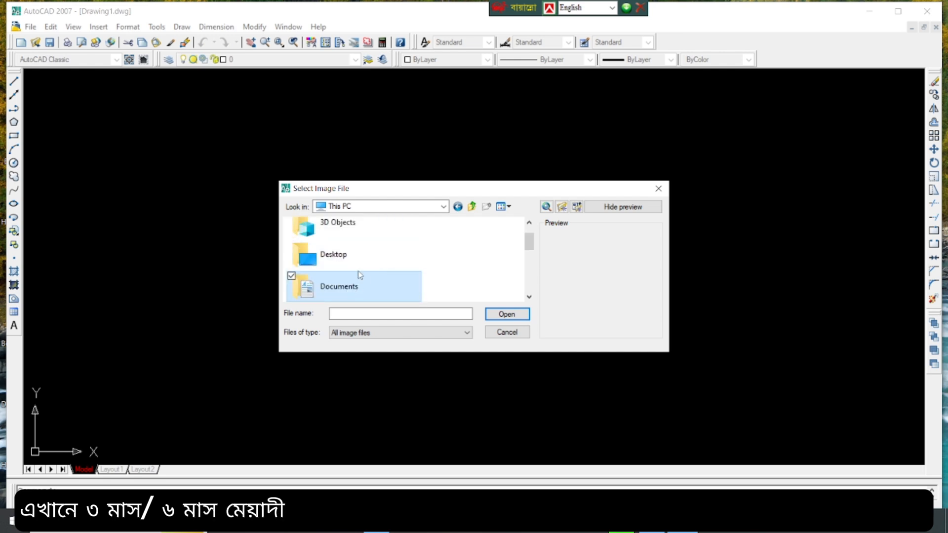
scroll(366, 270, "up", 1)
scroll(366, 267, "down", 2)
scroll(367, 267, "down", 2)
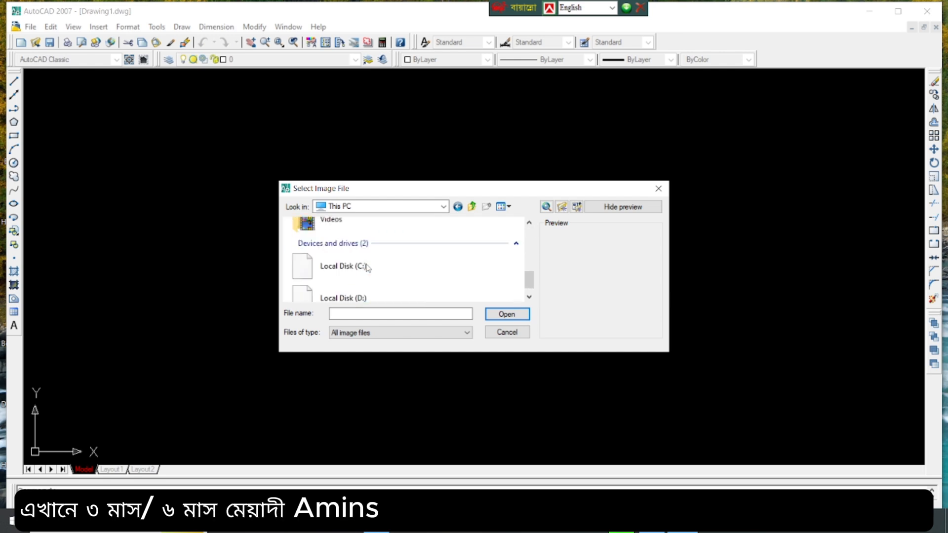
scroll(385, 271, "down", 1)
scroll(408, 273, "up", 2)
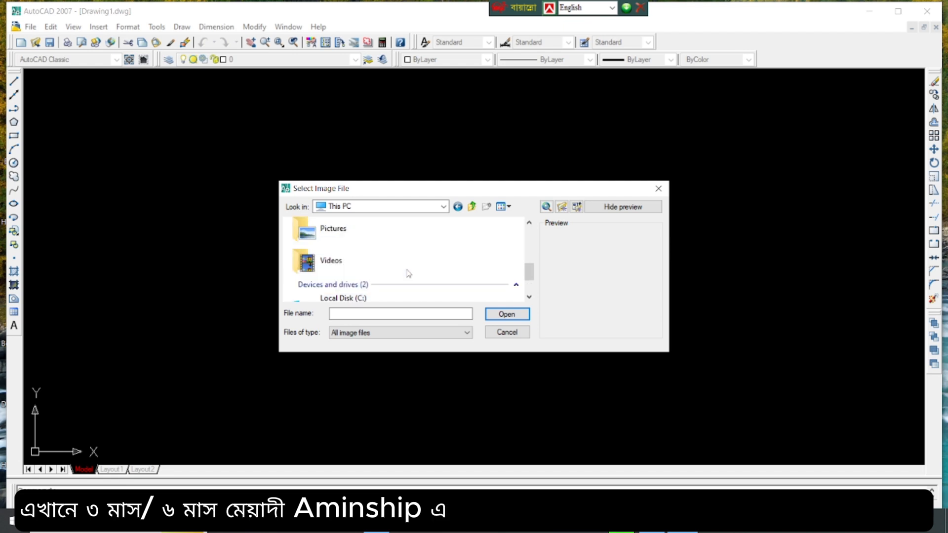
scroll(408, 274, "up", 2)
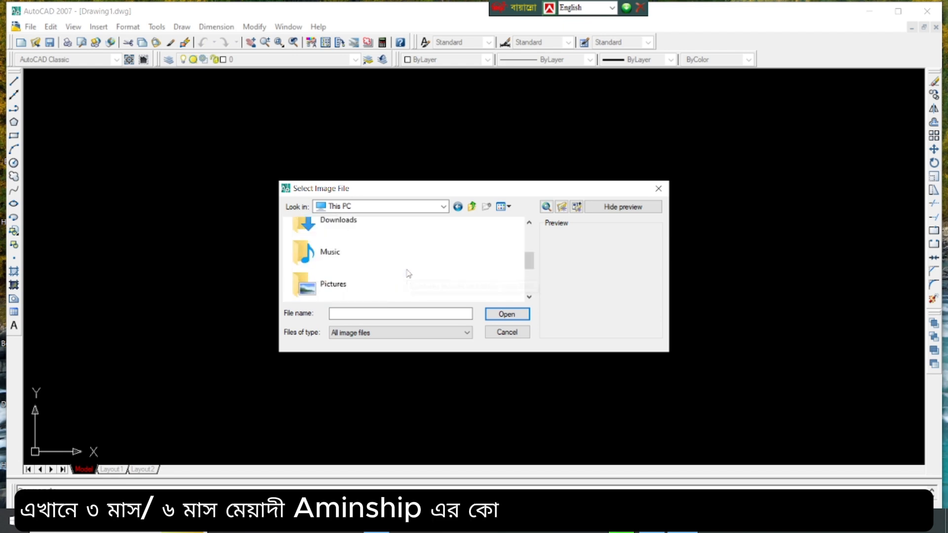
double_click(371, 229)
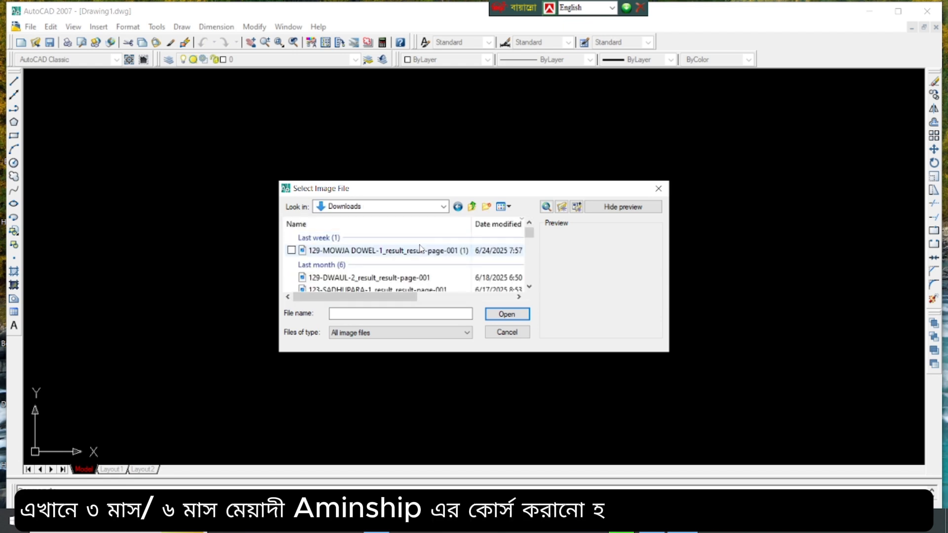
- Choose the map scan 49-BROMMONKITA-2_result_result-page-001 from the Downloads folder as the image to attach
scroll(391, 254, "down", 1)
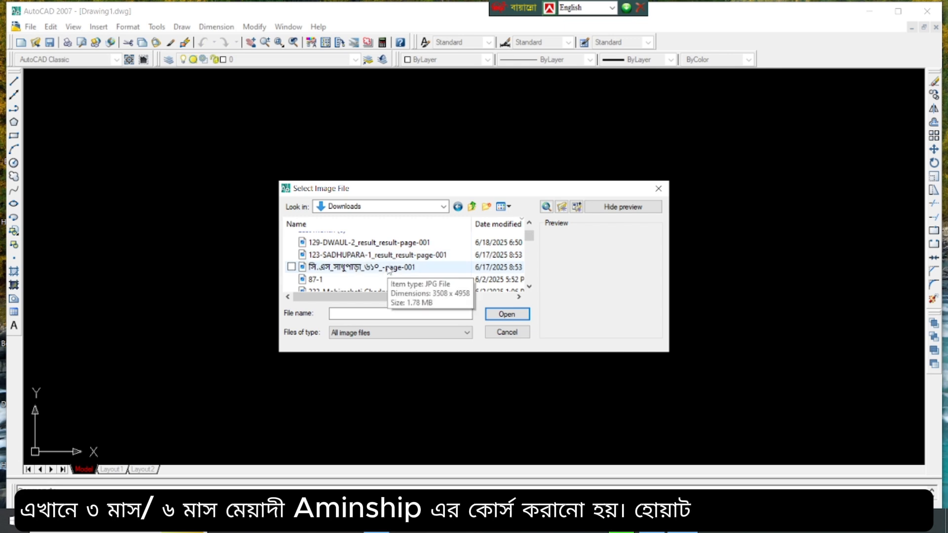
scroll(389, 277, "down", 1)
scroll(401, 269, "down", 2)
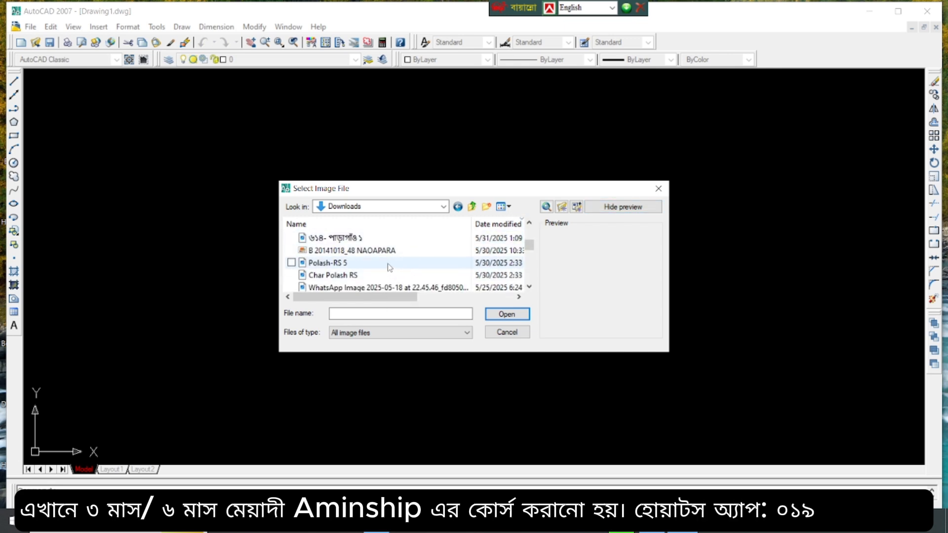
scroll(391, 268, "down", 2)
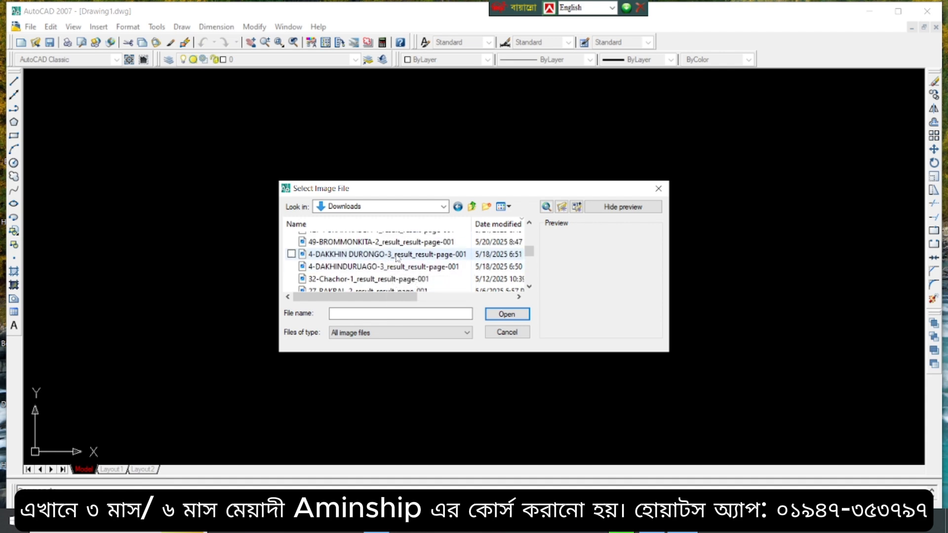
left_click(397, 255)
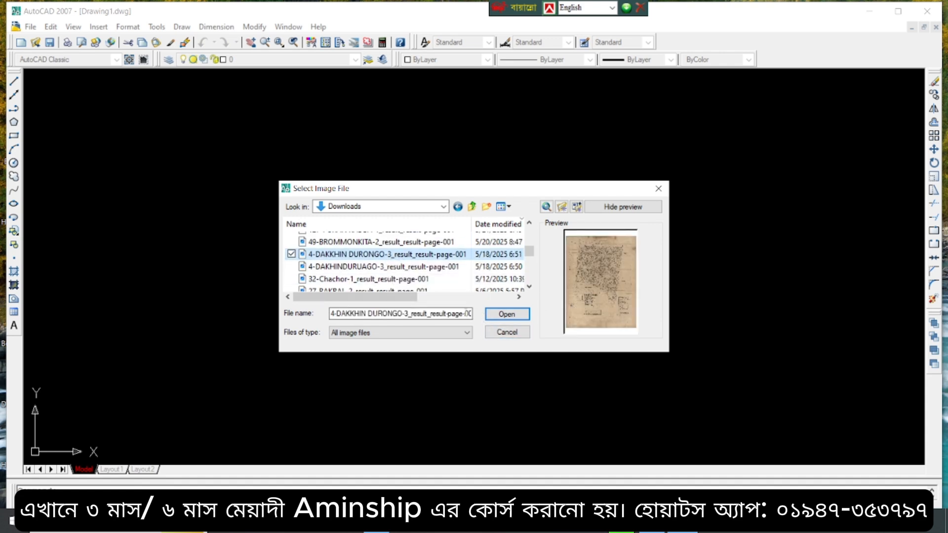
left_click(362, 242)
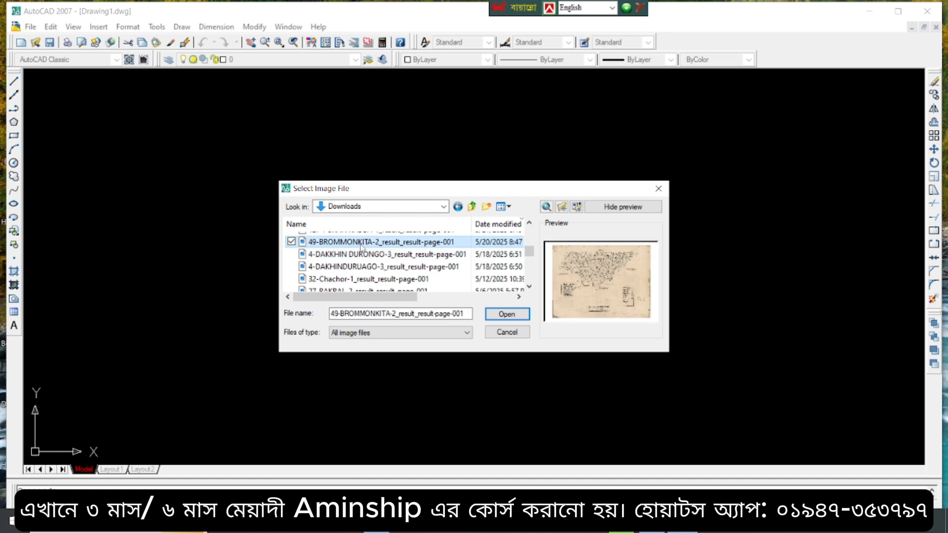
left_click(507, 314)
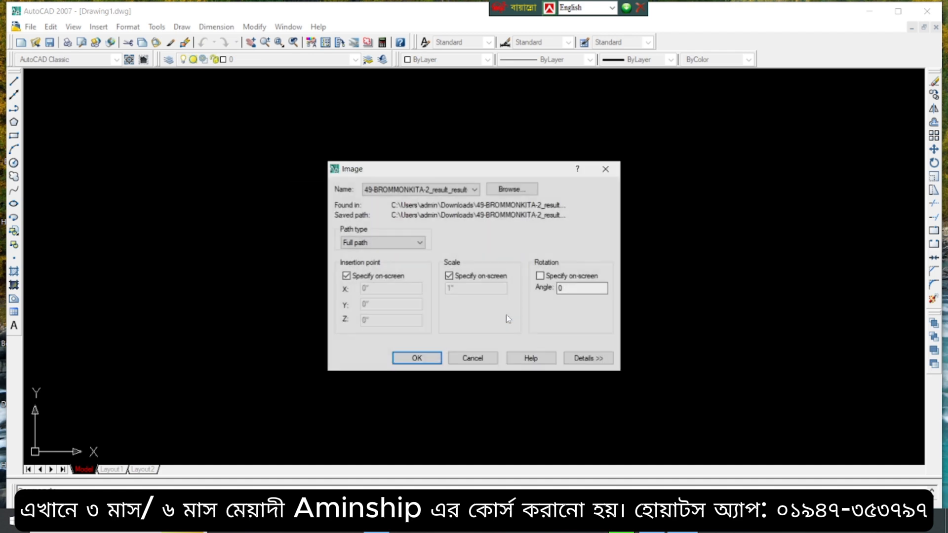
- Give the image a fixed scale of 3960, insert it near the drawing origin and zoom to the drawing extents
left_click(449, 276)
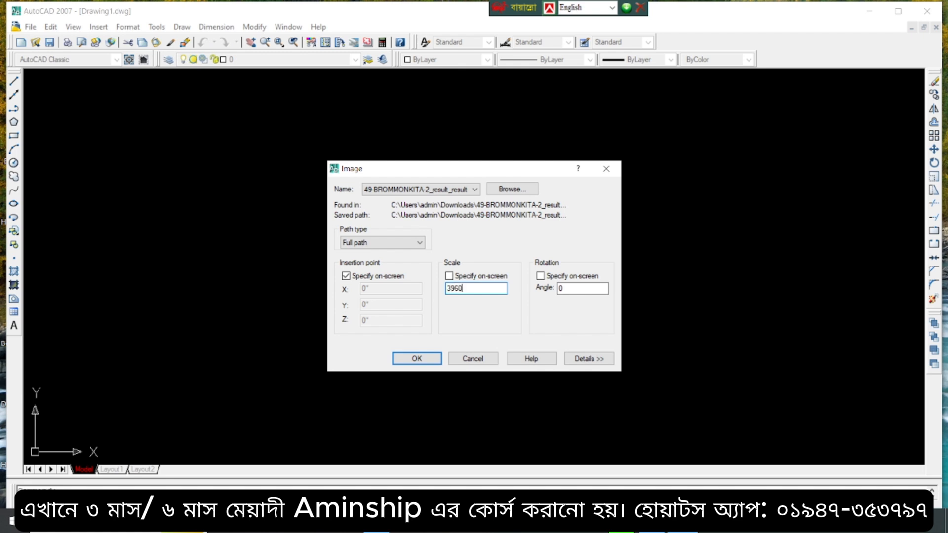
left_click(416, 359)
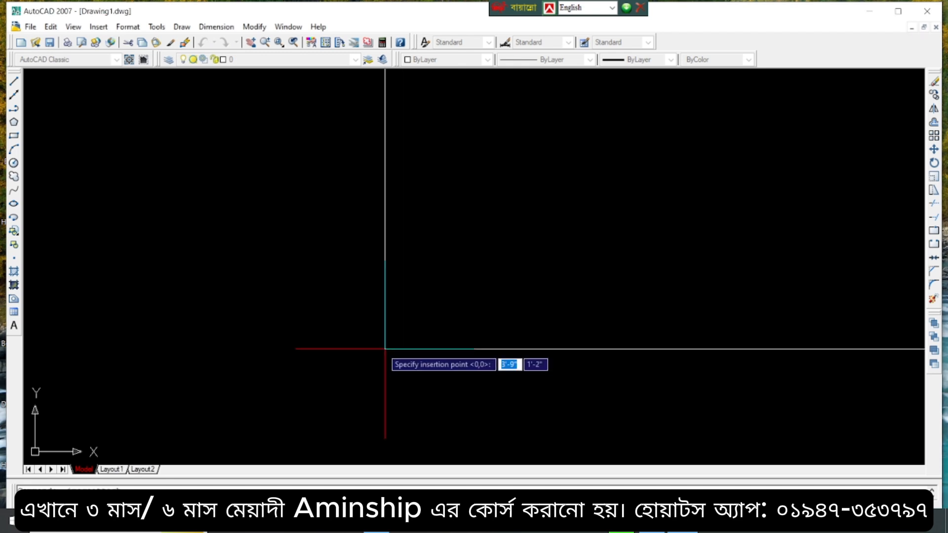
left_click(239, 423)
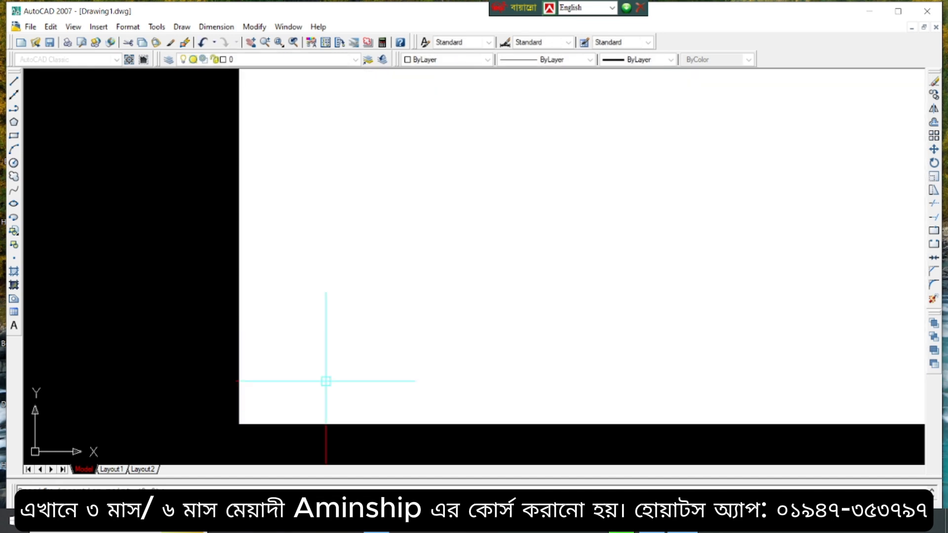
scroll(371, 345, "down", 4)
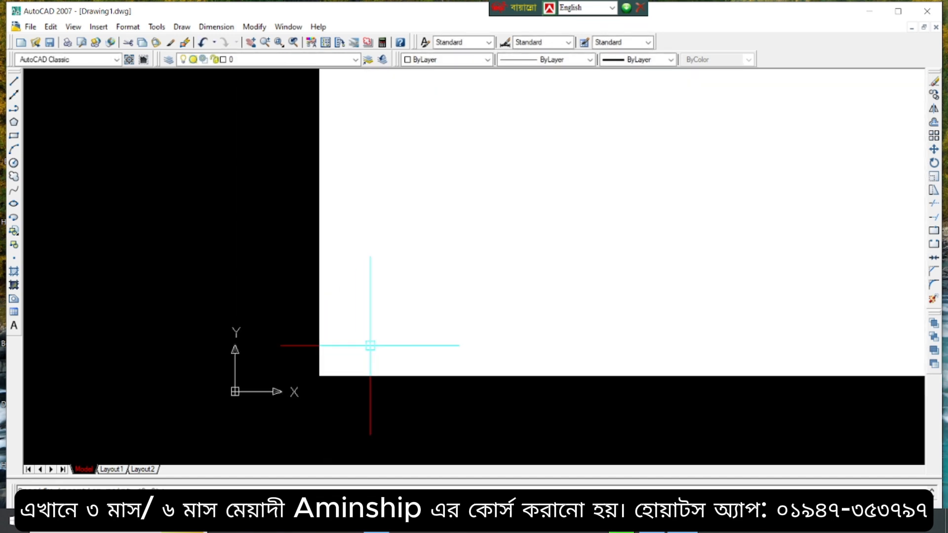
type("z")
key("Return")
type("e")
key("Return")
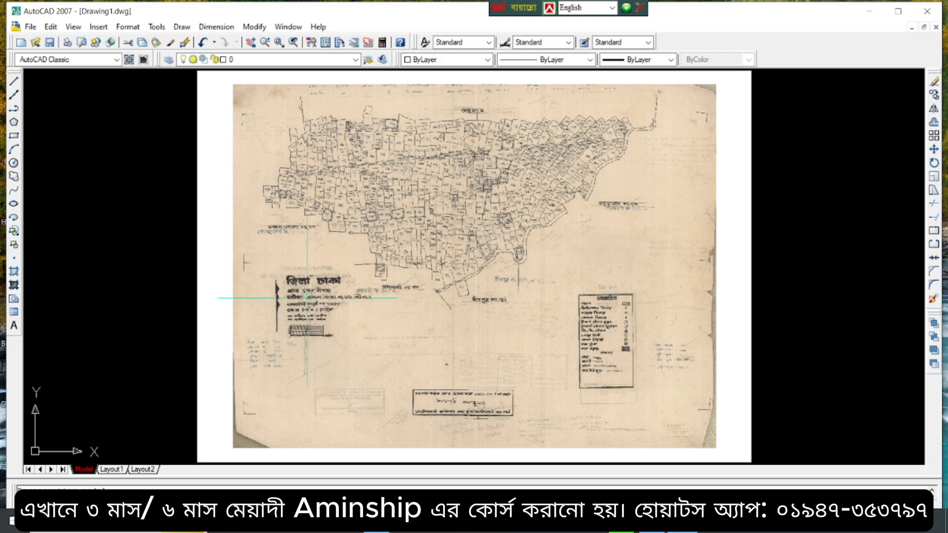
- Examine the map sheet's title block with its scale note and the boxed settlement note along the sheet's lower edge
scroll(325, 326, "up", 3)
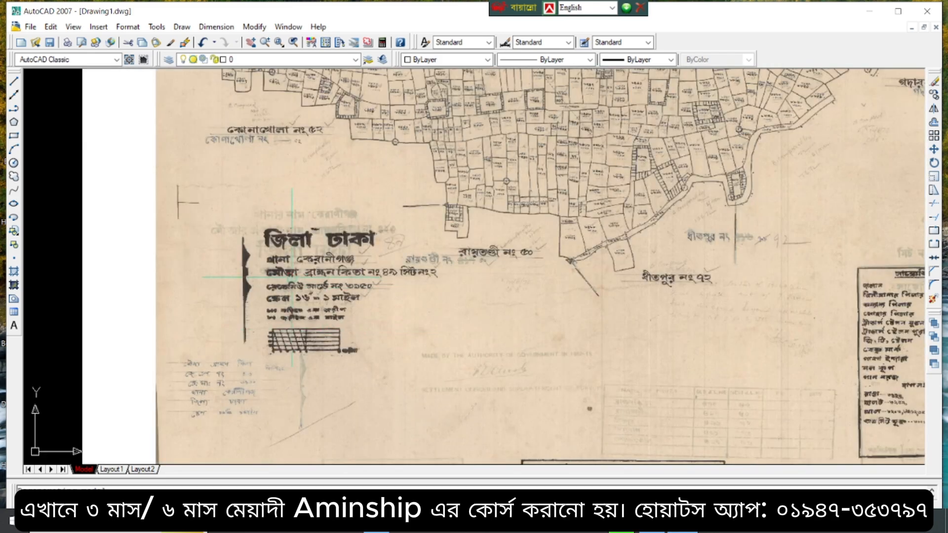
scroll(299, 272, "up", 5)
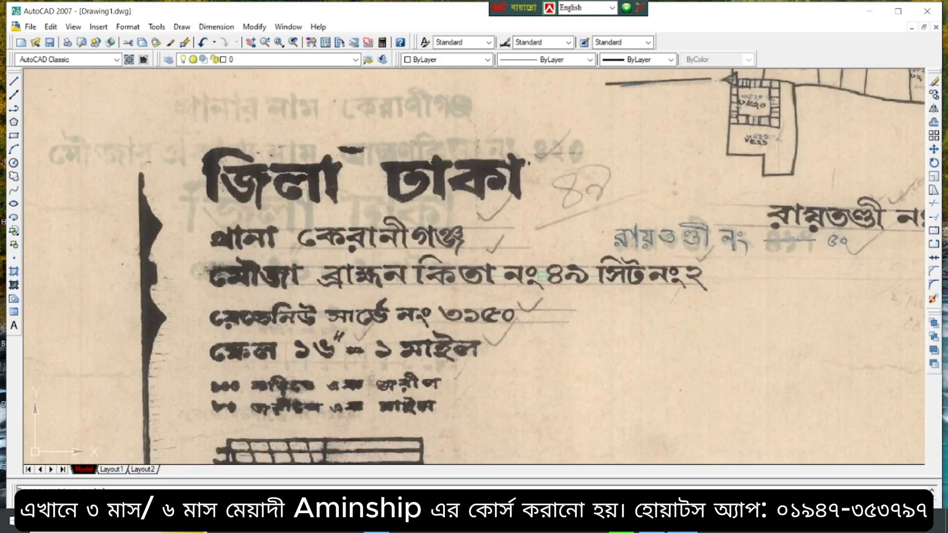
scroll(370, 217, "down", 5)
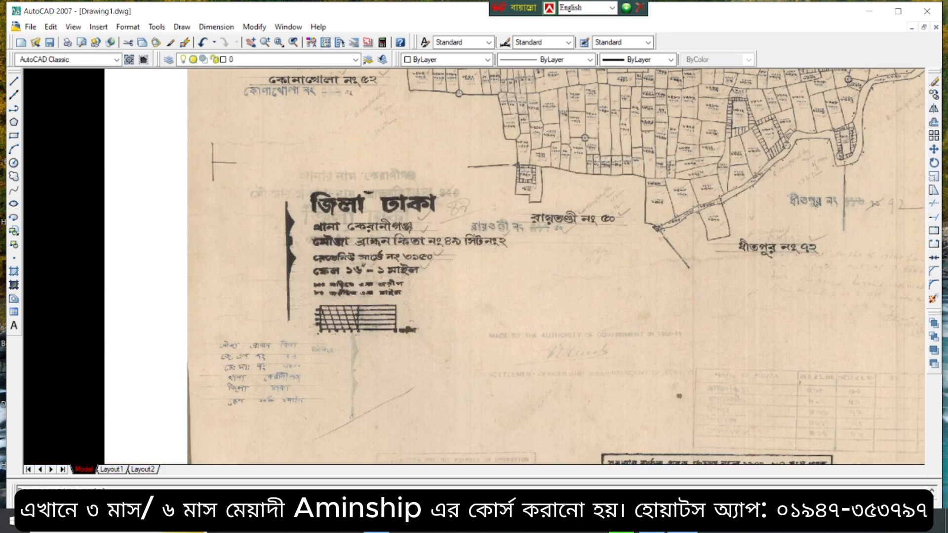
scroll(528, 287, "down", 5)
scroll(529, 286, "up", 6)
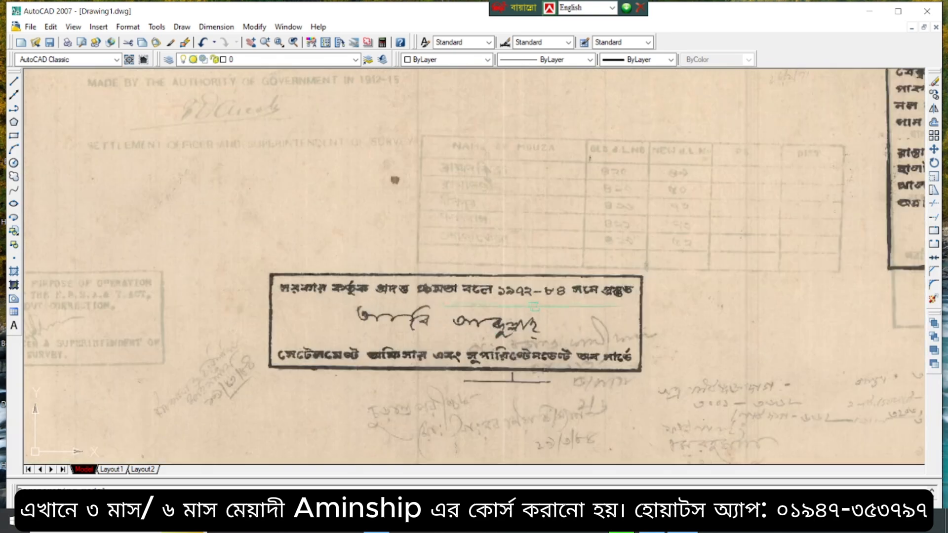
scroll(534, 307, "up", 3)
scroll(531, 311, "down", 10)
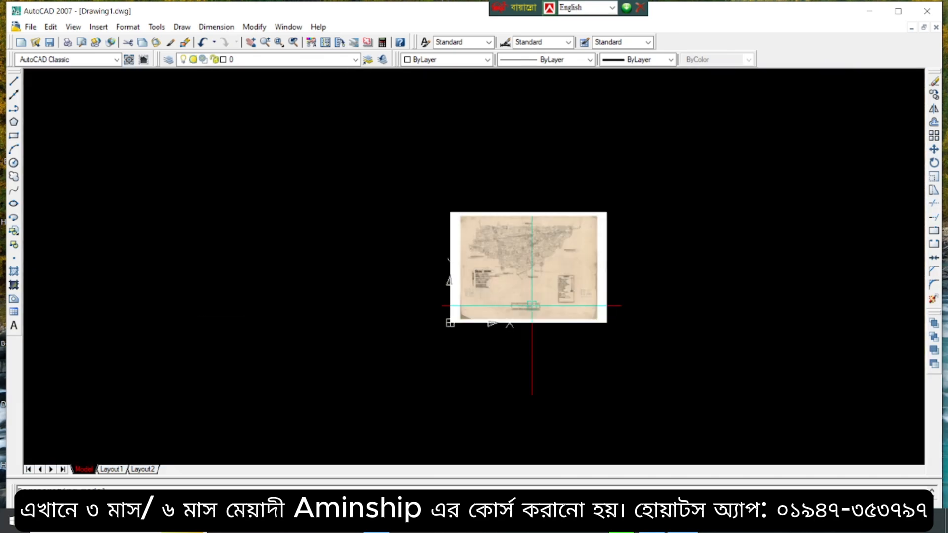
- Turn on the display of lineweights in the drawing's lineweight settings
scroll(509, 231, "up", 5)
scroll(508, 230, "up", 6)
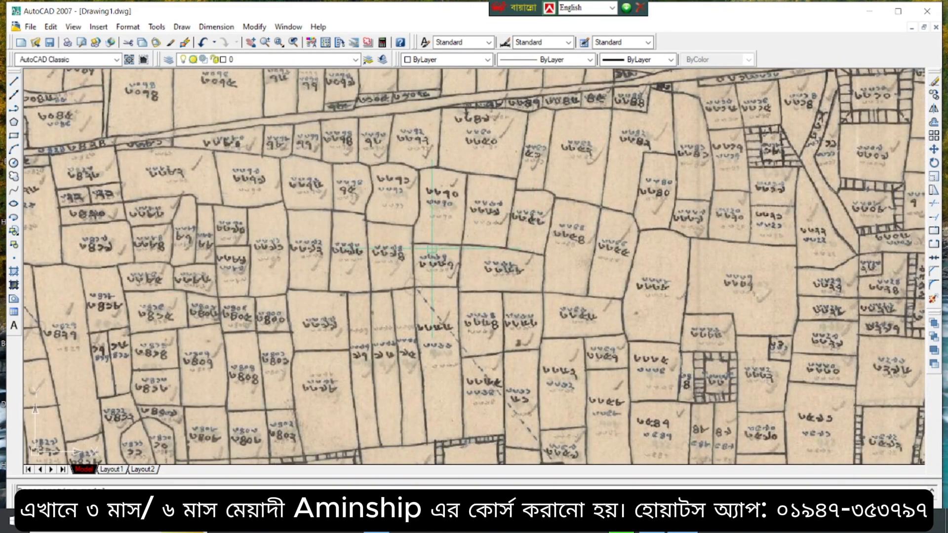
type("lw")
key("Return")
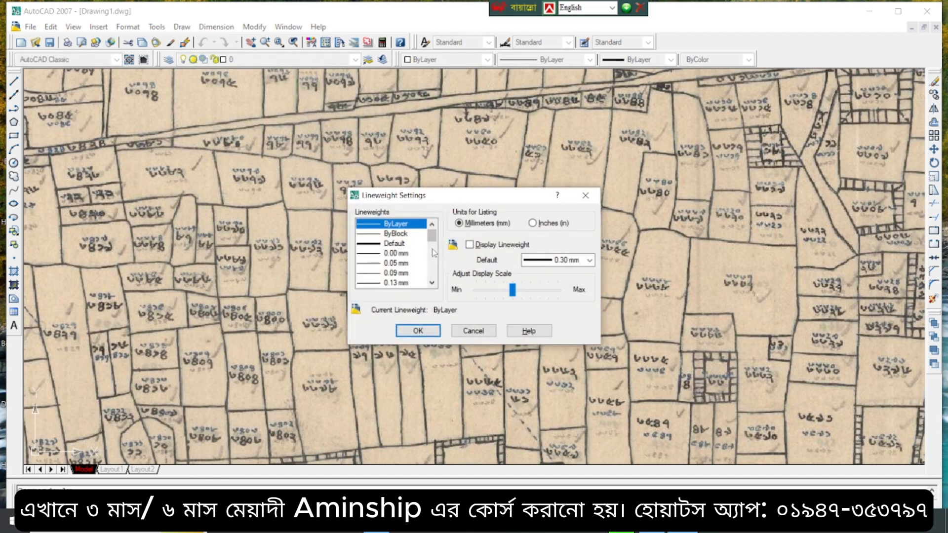
left_click(469, 245)
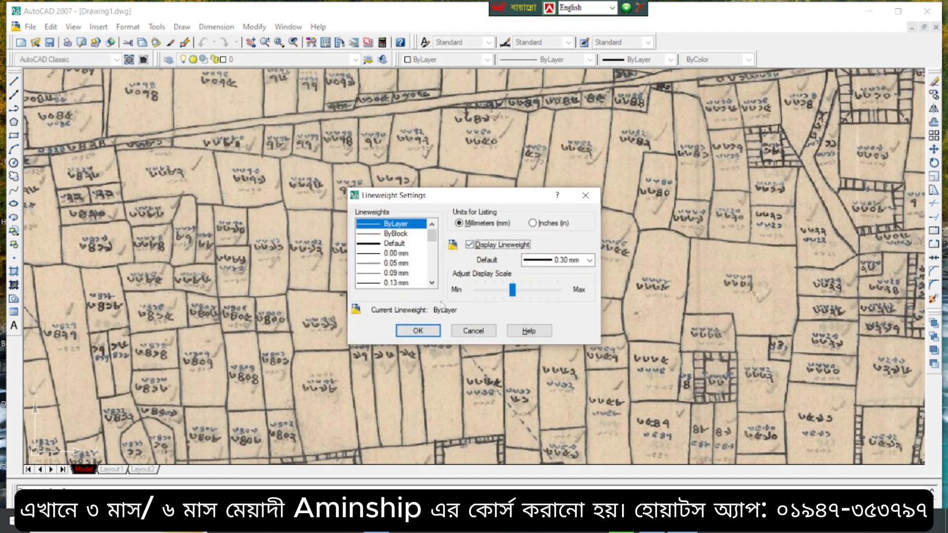
left_click(417, 331)
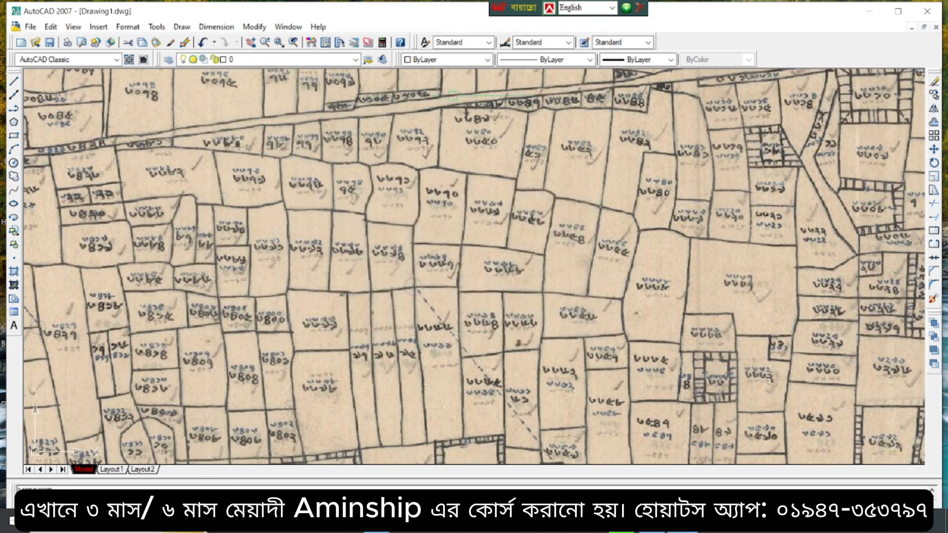
- Set the current colour to red and start a polyline that traces the lower boundary of a plot in the middle of the map
left_click(407, 61)
left_click(425, 90)
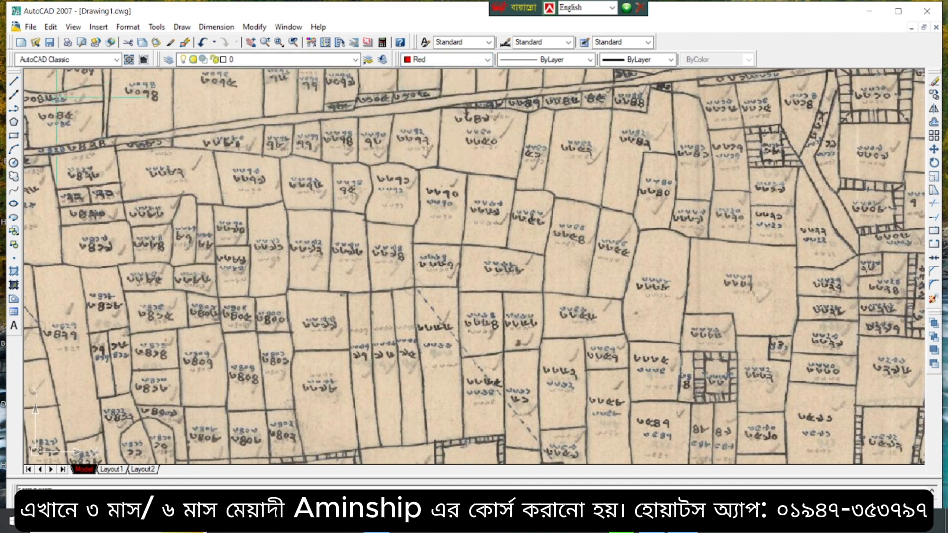
left_click(13, 108)
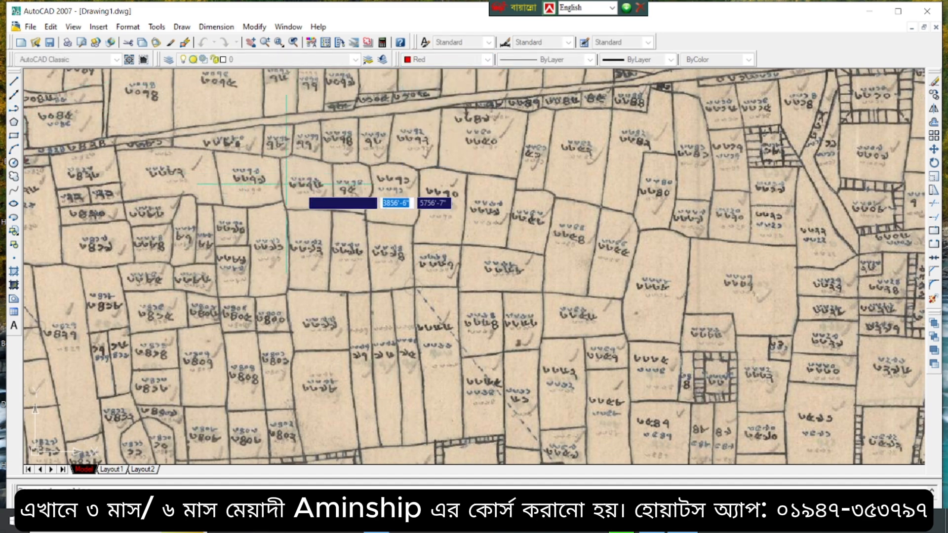
scroll(308, 232, "up", 3)
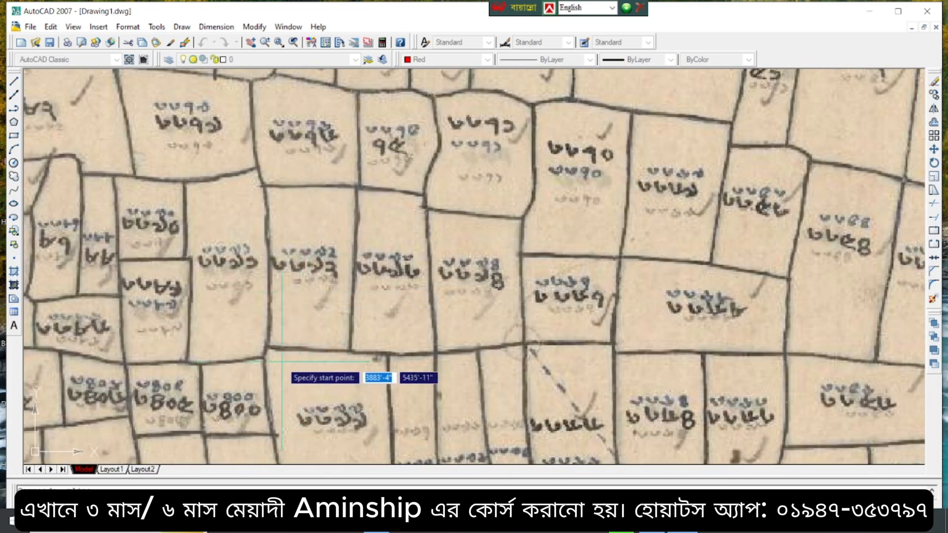
scroll(269, 173, "up", 1)
scroll(271, 179, "up", 4)
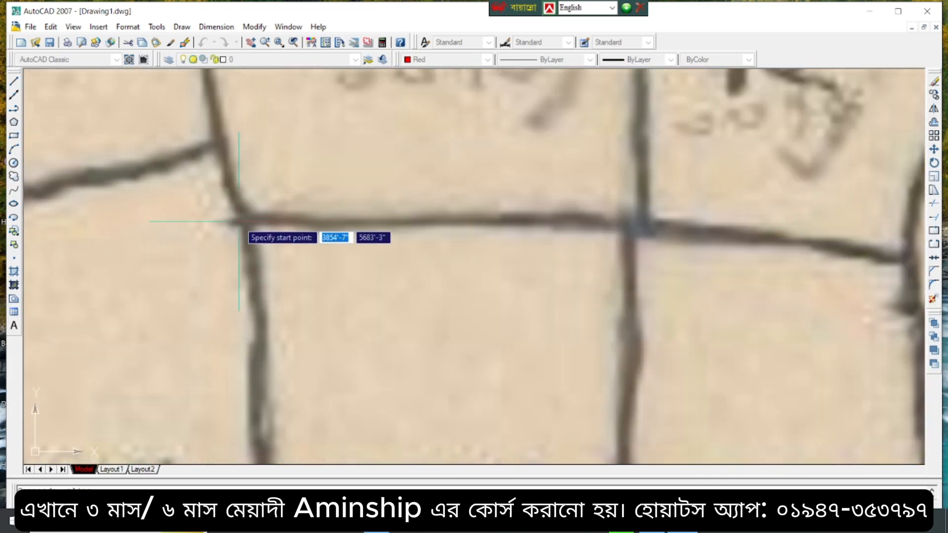
left_click(259, 192)
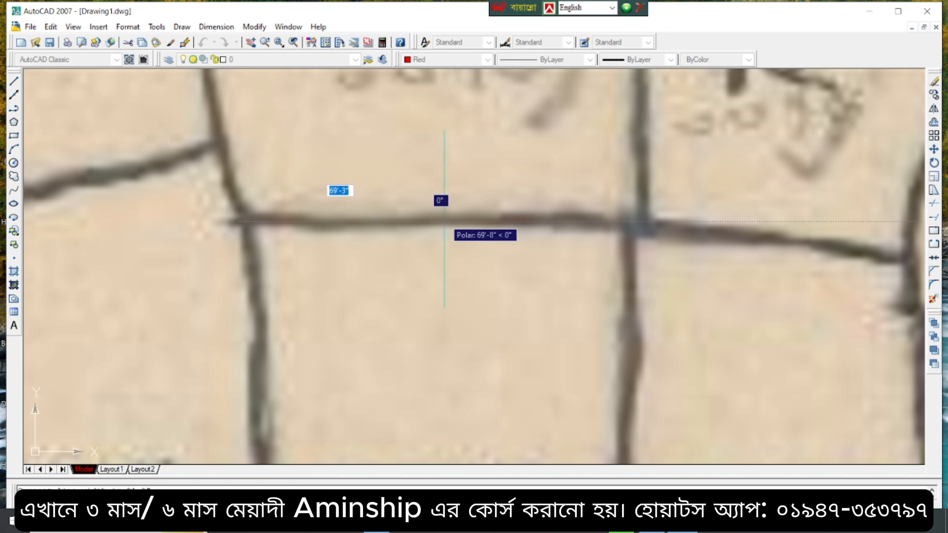
scroll(438, 223, "up", 3)
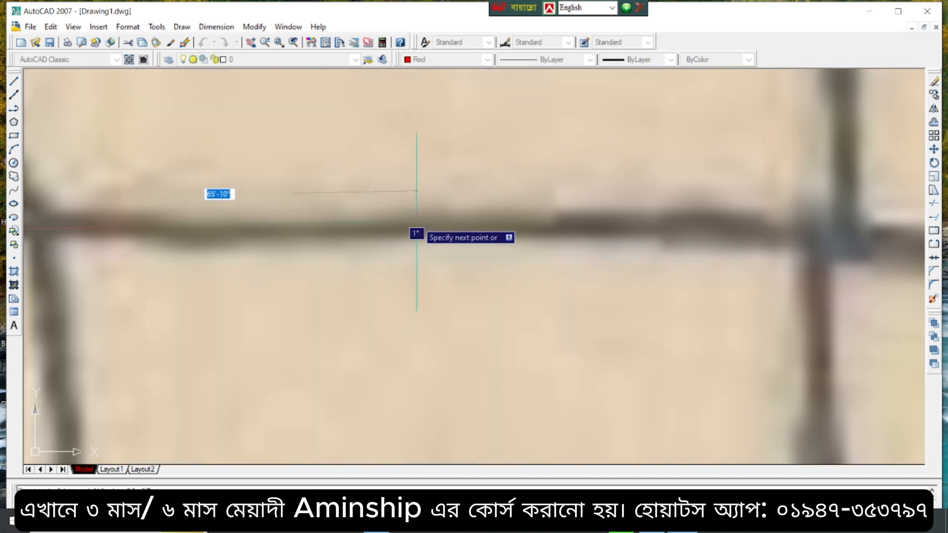
left_click(388, 229)
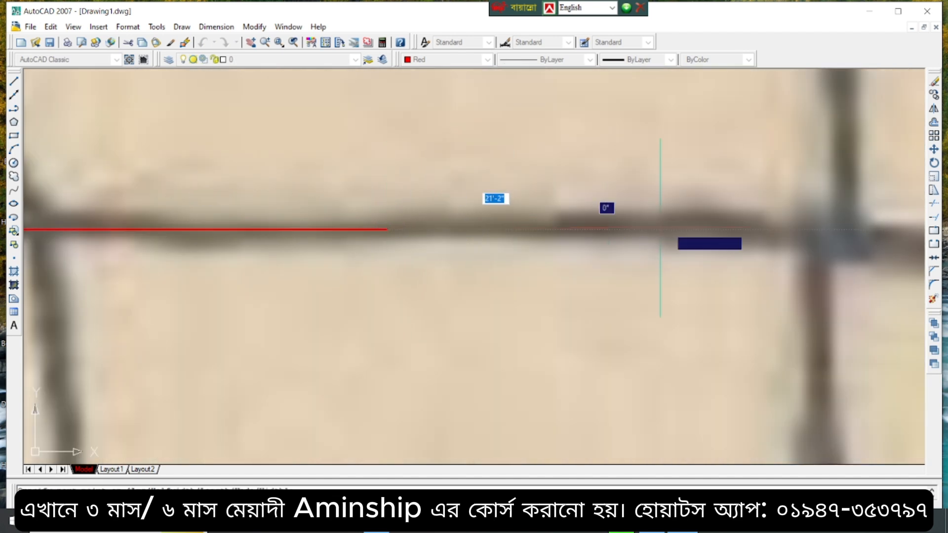
left_click(840, 236)
scroll(834, 246, "down", 2)
scroll(827, 257, "down", 2)
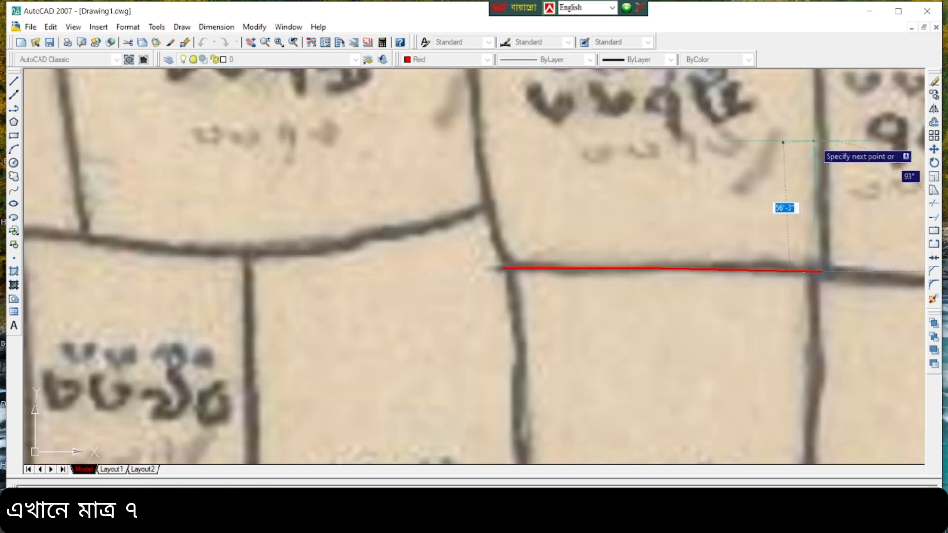
- Continue the red polyline up the plot's right-hand boundary to its upper right corner
scroll(817, 143, "up", 3)
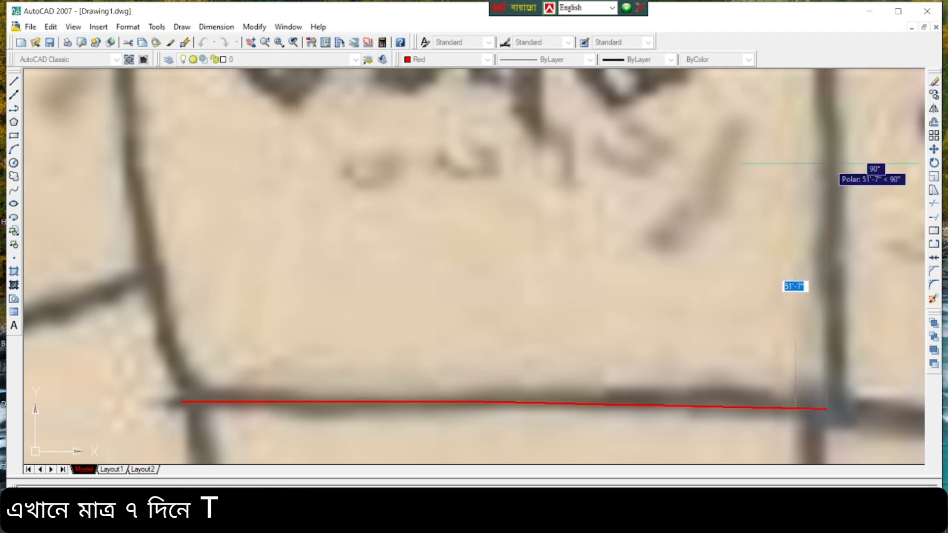
left_click(826, 164)
scroll(780, 217, "down", 4)
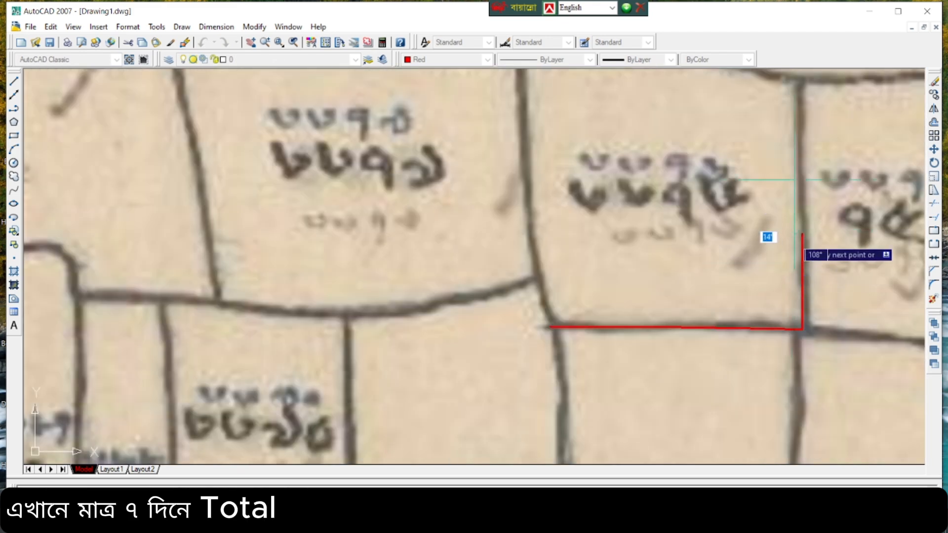
scroll(789, 170, "down", 4)
scroll(790, 170, "up", 3)
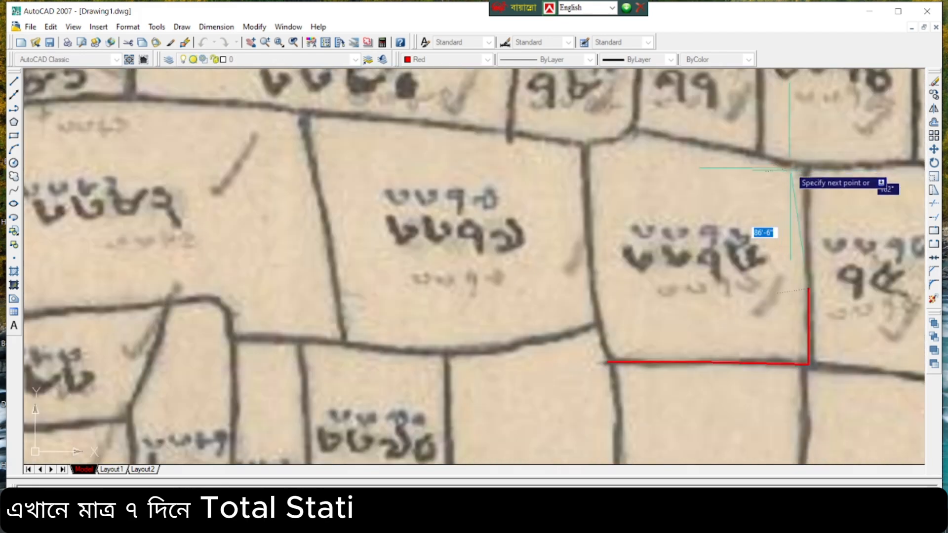
scroll(809, 171, "up", 3)
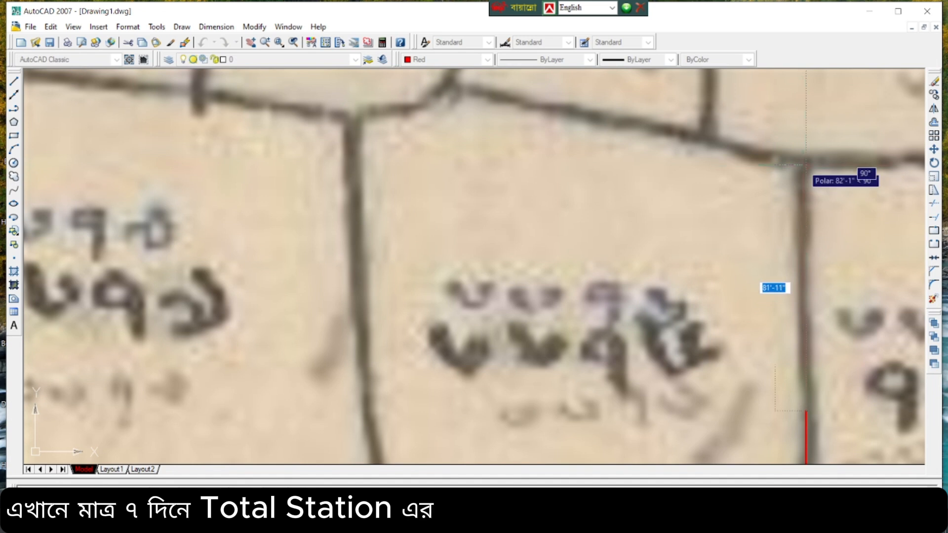
left_click(803, 164)
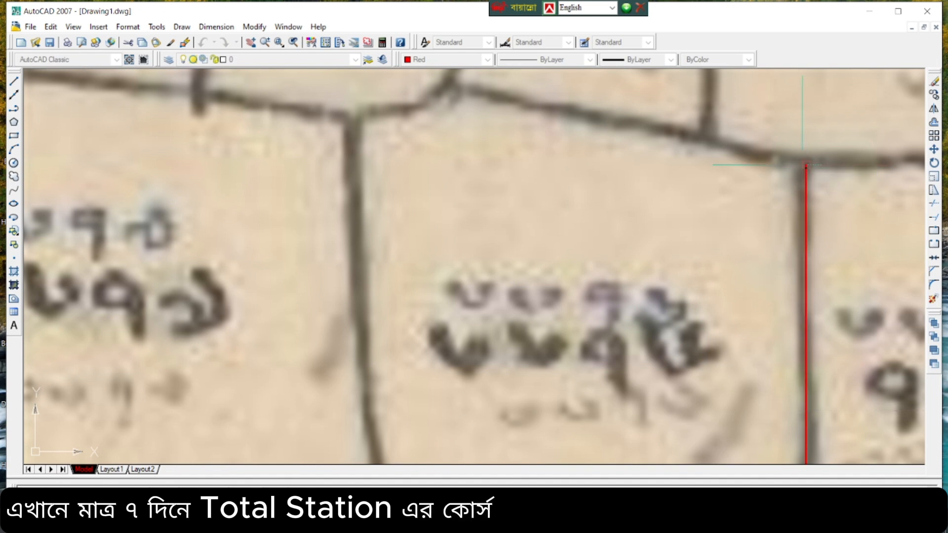
- Trace the plot's sloping upper boundary, following its bend, to the upper left corner
left_click(632, 120)
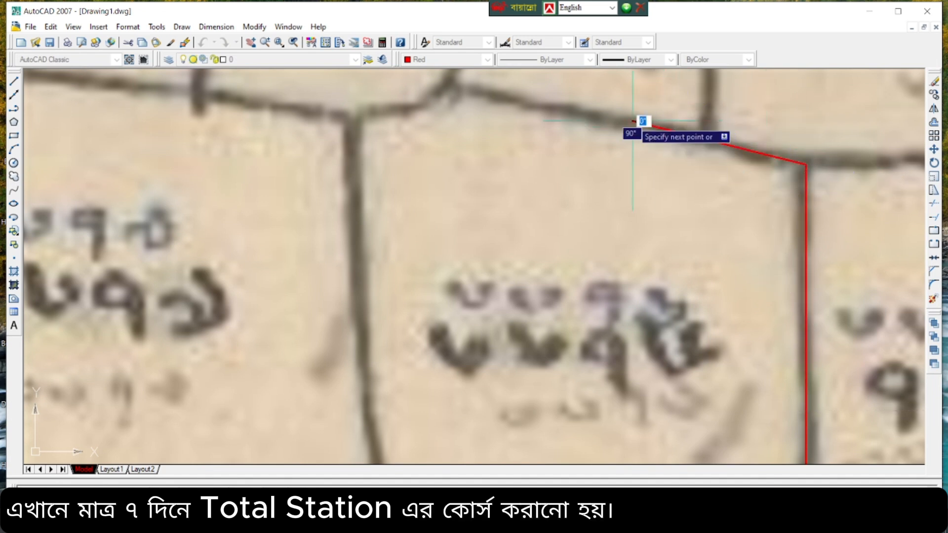
left_click(439, 84)
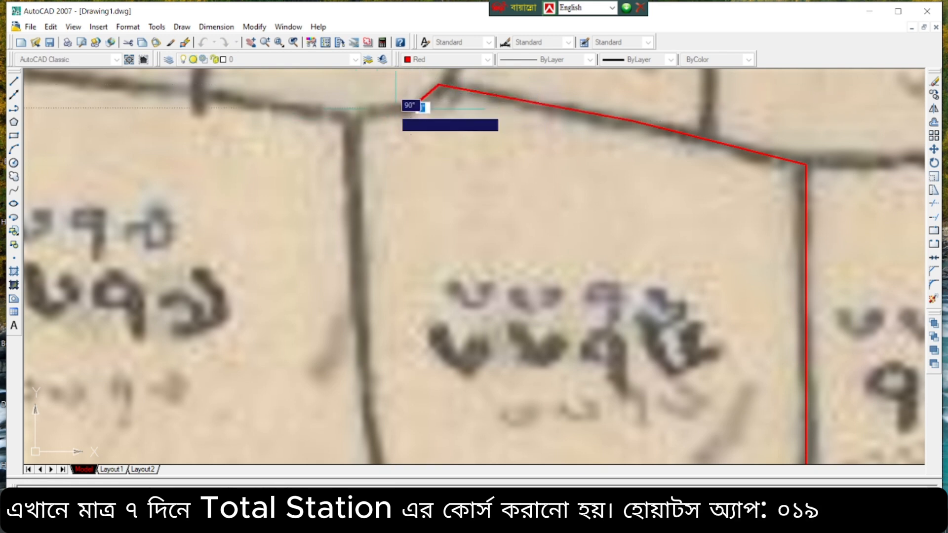
left_click(410, 107)
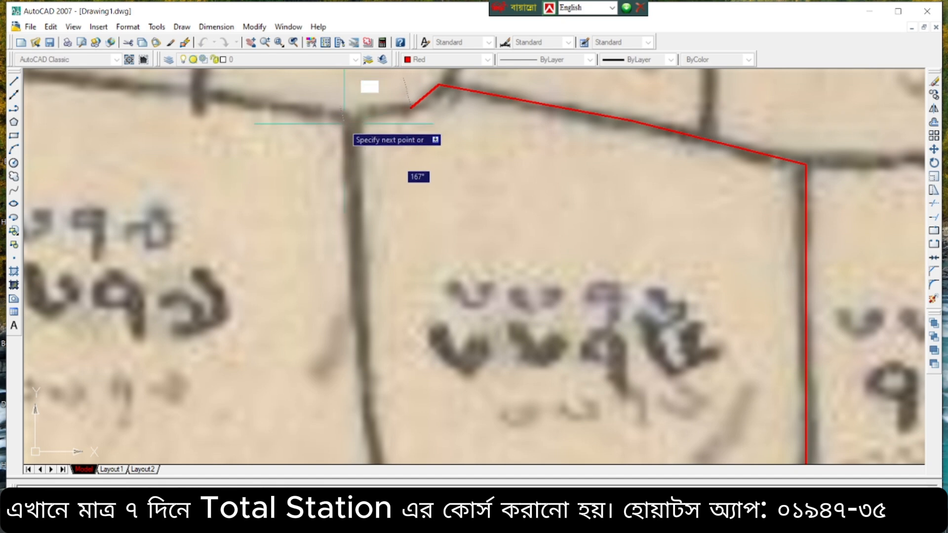
left_click(346, 124)
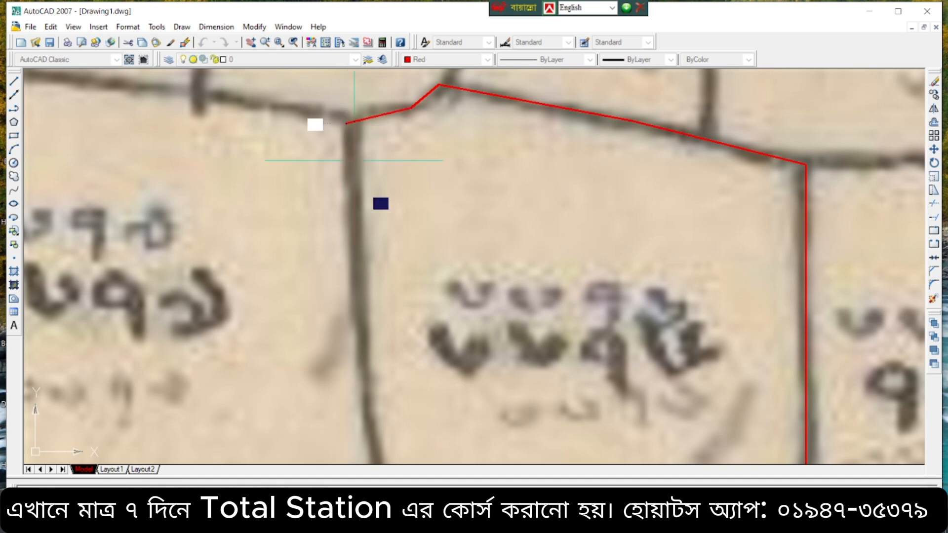
- Trace the plot's curved left boundary down to the polyline's starting corner to close the outline
left_click(354, 339)
scroll(482, 167, "down", 4)
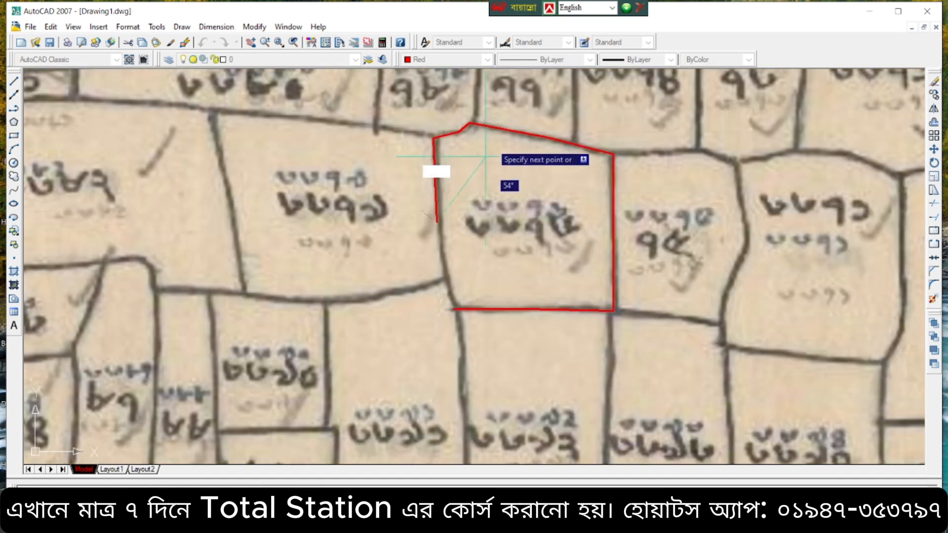
scroll(429, 276, "up", 3)
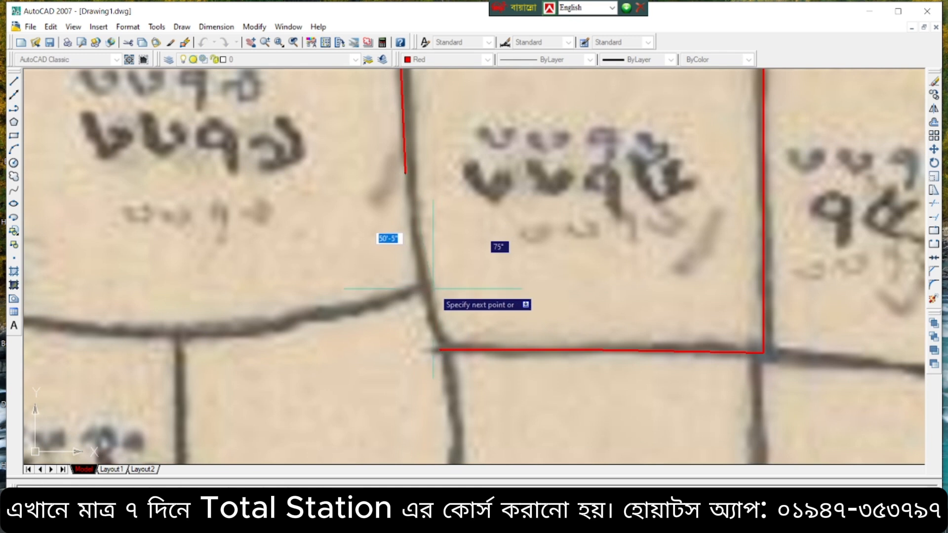
left_click(420, 289)
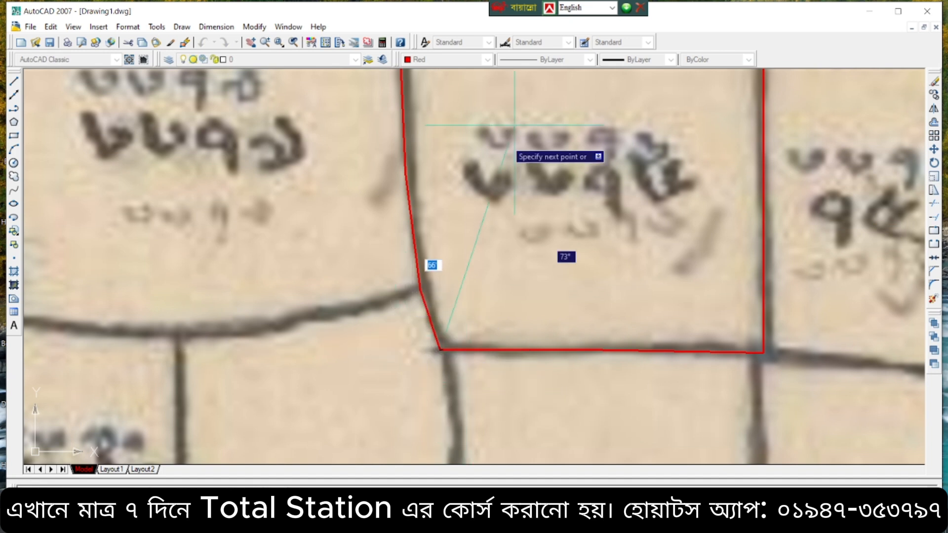
- Continue the polyline down the right boundary of the adjoining plot to the lower left and along its lower edge
scroll(543, 108, "down", 4)
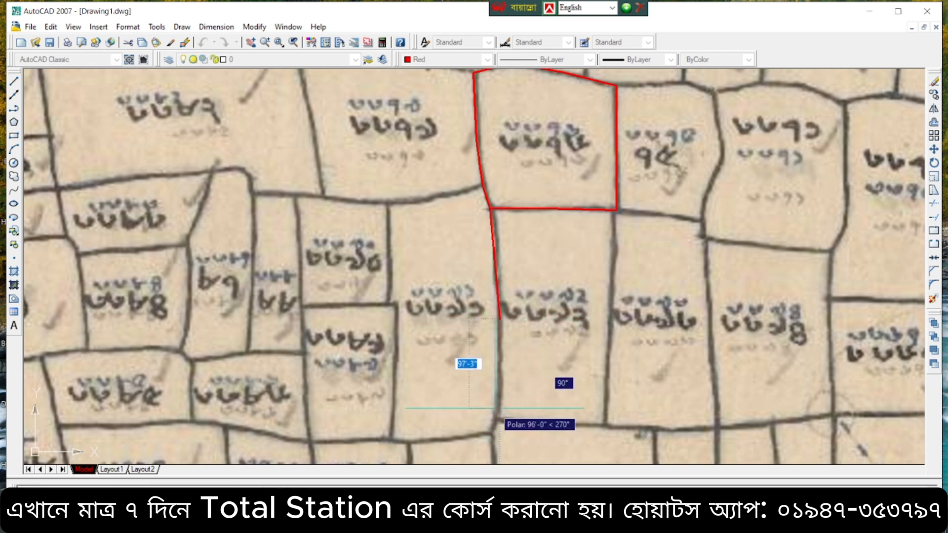
left_click(500, 407)
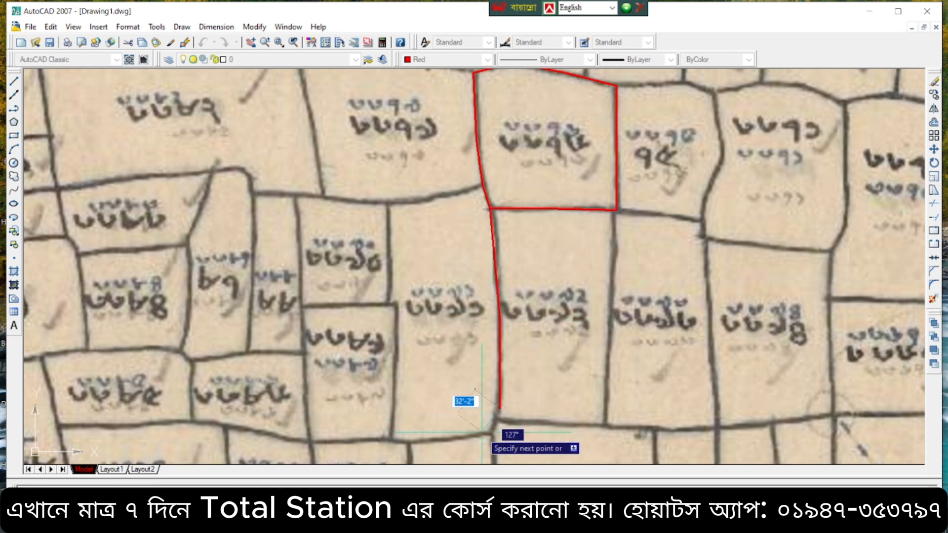
left_click(481, 431)
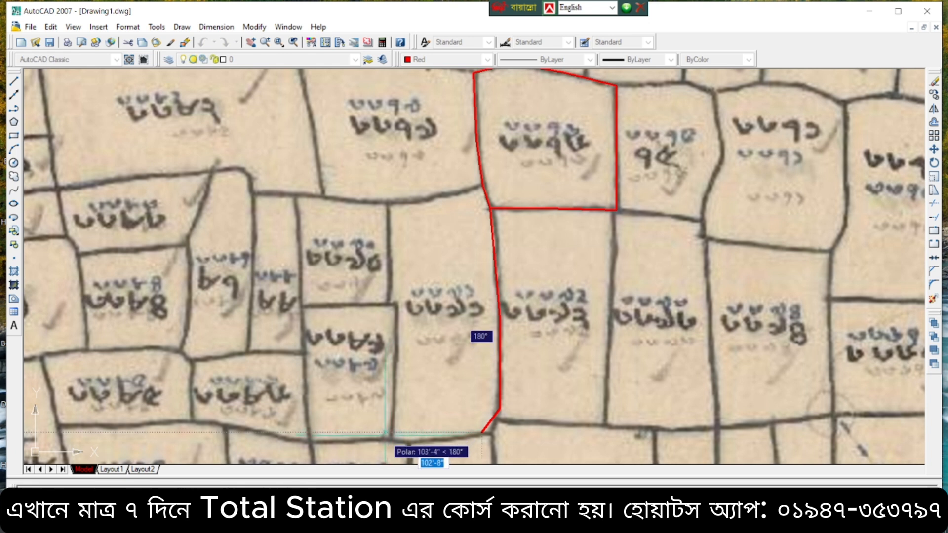
left_click(386, 440)
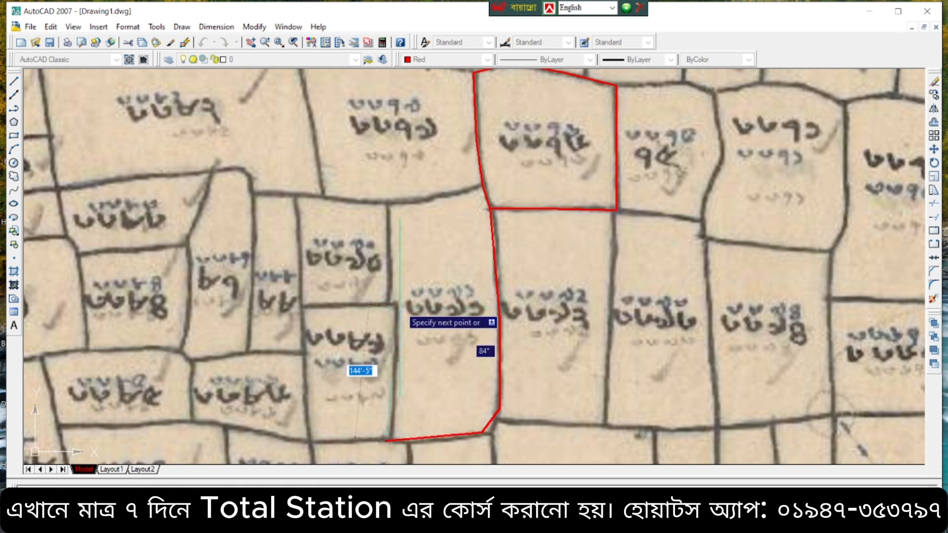
- Trace that plot's stepped left boundary and its upper edge back to the first outline and end the polyline
left_click(398, 306)
left_click(384, 299)
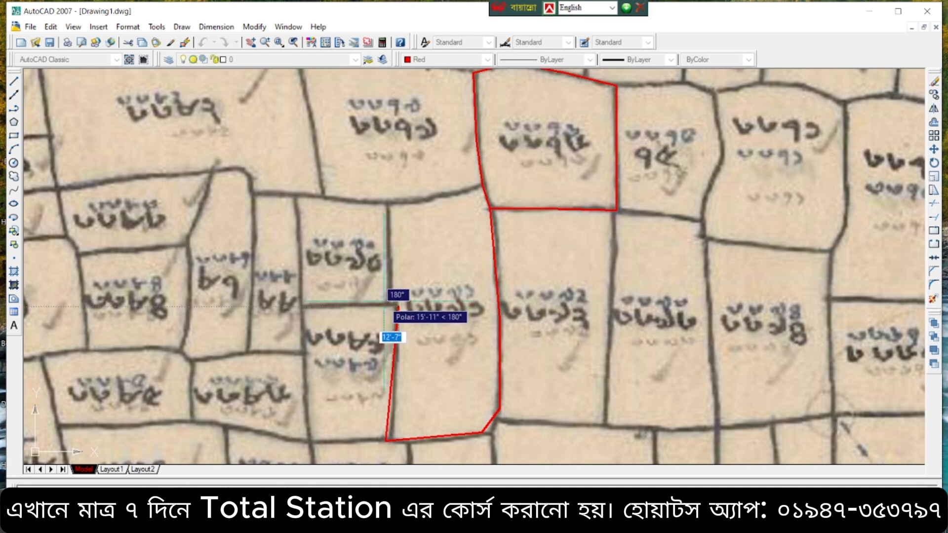
left_click(384, 205)
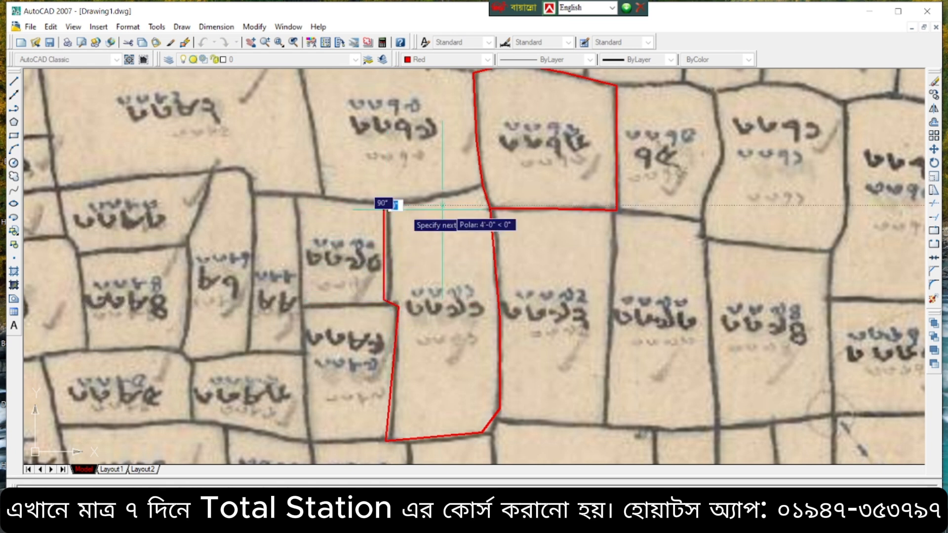
left_click(482, 187)
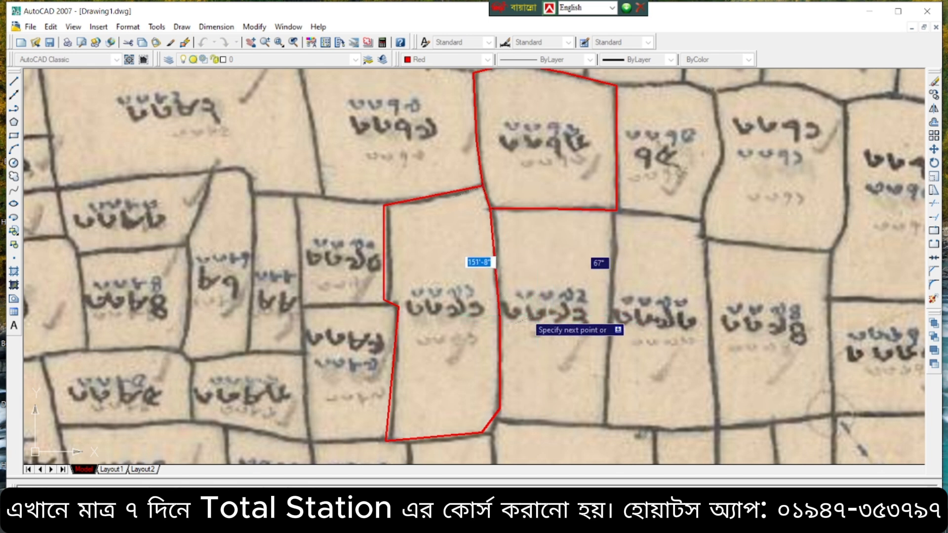
key("space")
- Draw a new polyline along the right and lower boundaries of the plot directly below the first one, meeting the existing outline
key("space")
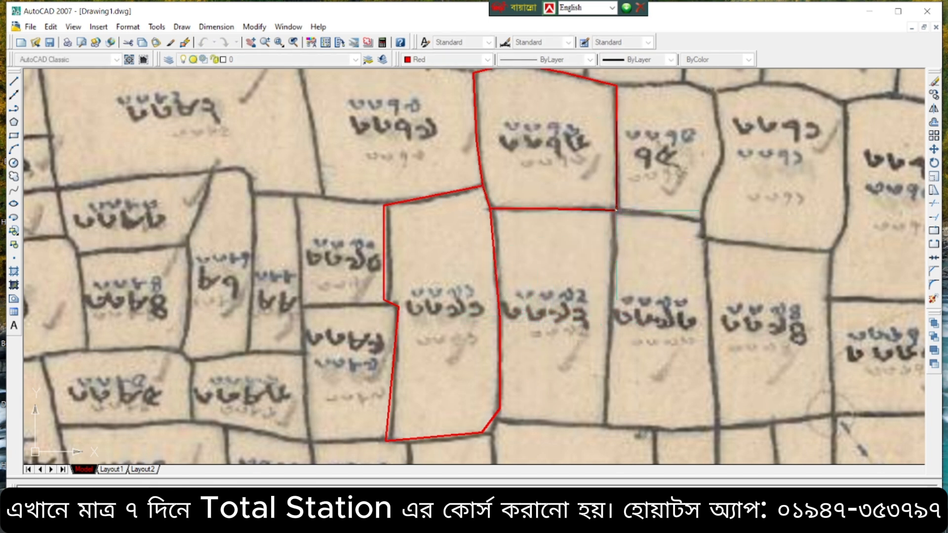
left_click(608, 214)
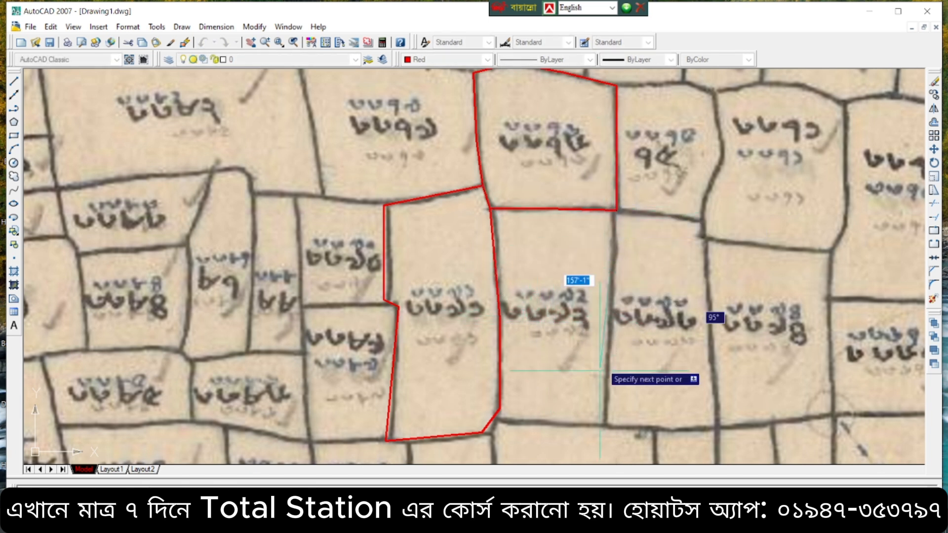
left_click(603, 419)
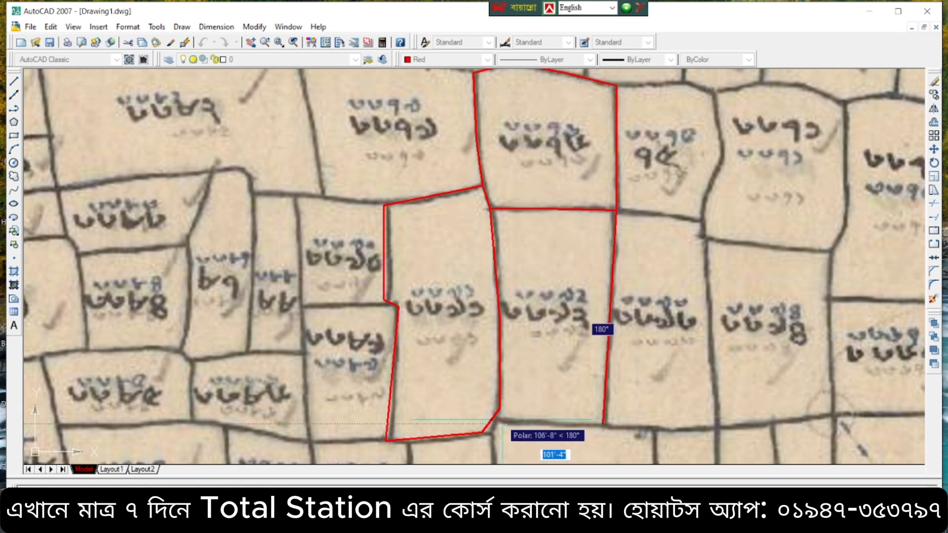
left_click(487, 423)
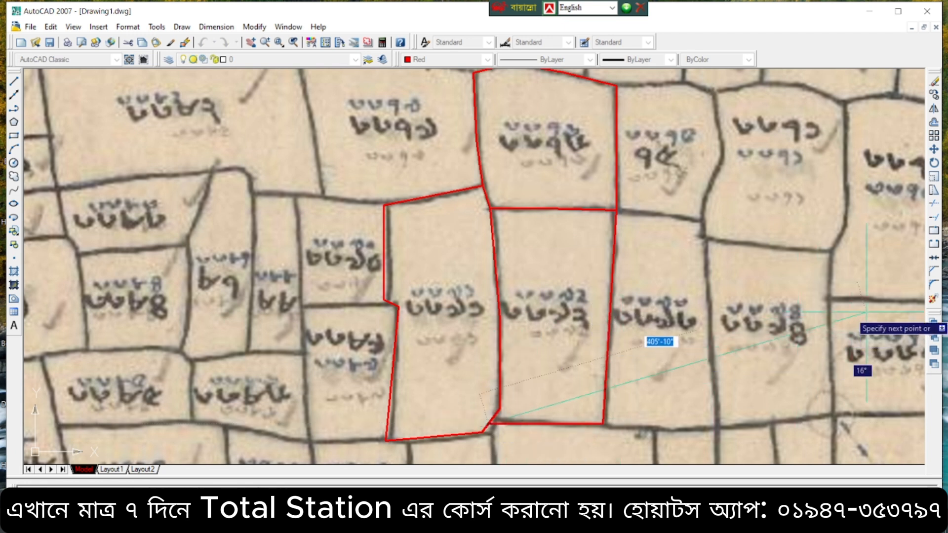
- Draw a new polyline along the lower, right and upper boundaries of the small plot right of the first outline, ending at that outline's corner
key("Return")
key("Return")
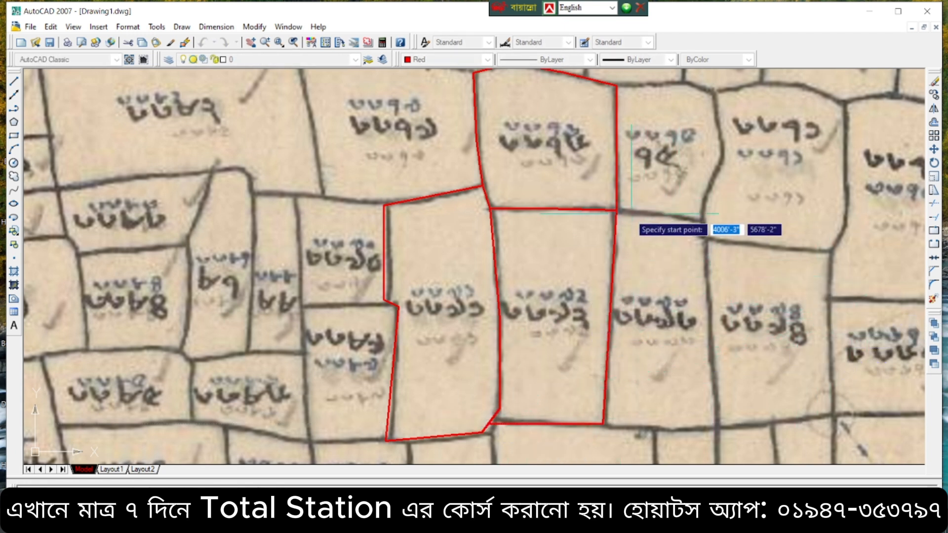
left_click(616, 210)
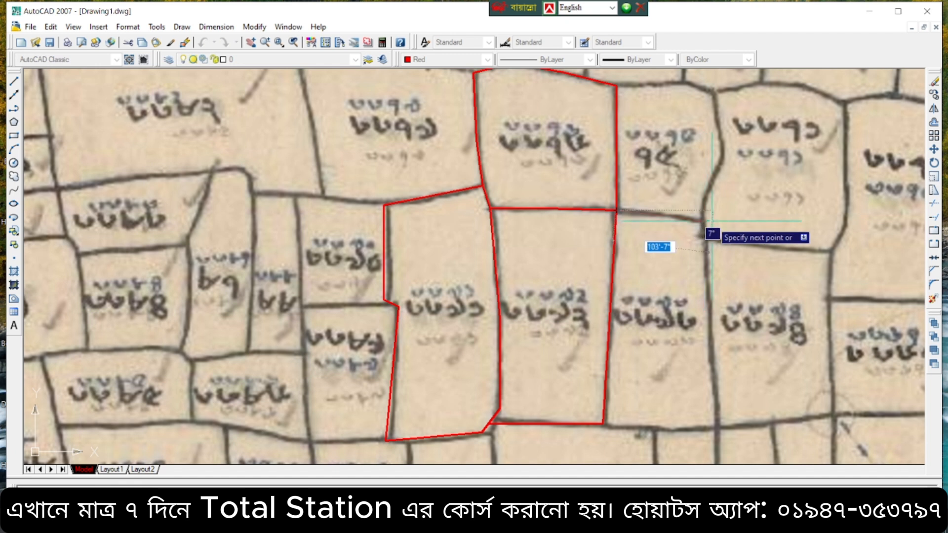
left_click(699, 211)
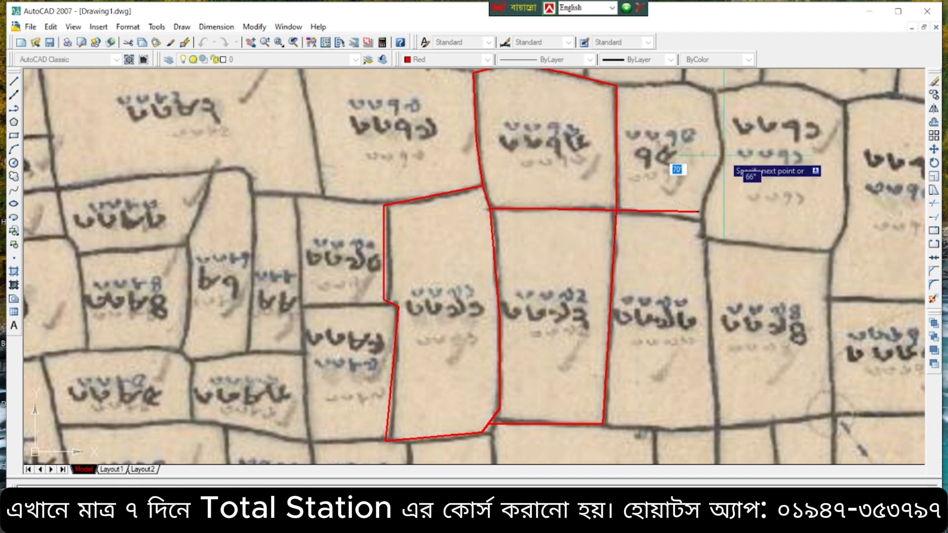
left_click(716, 105)
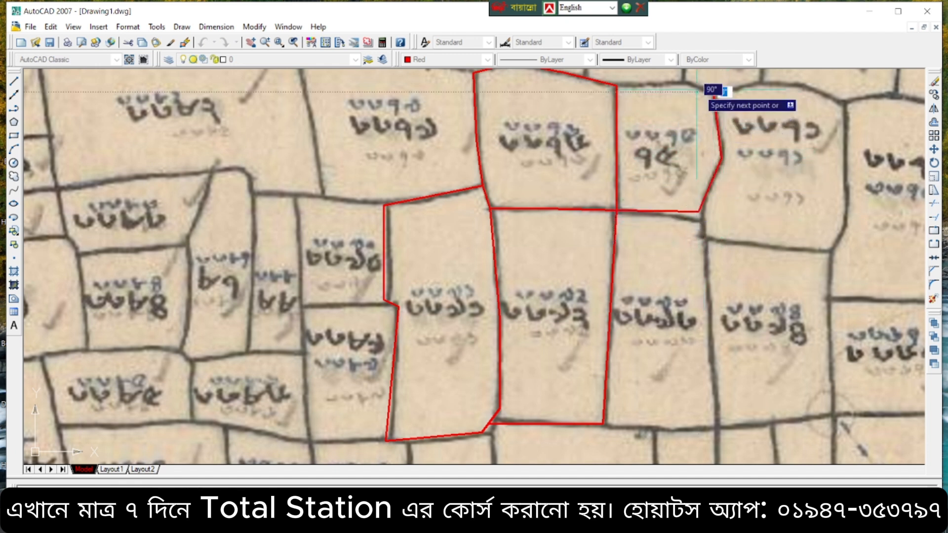
left_click(676, 81)
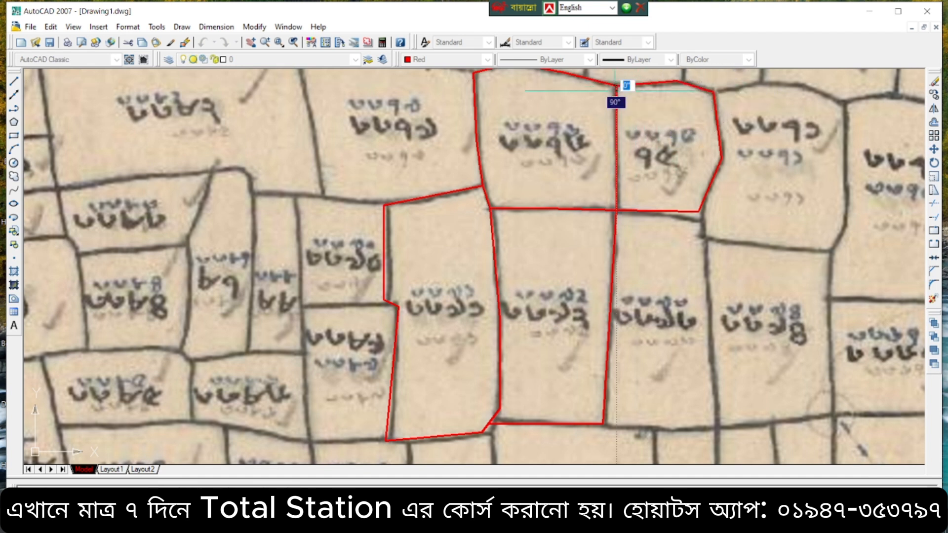
left_click(616, 88)
key("Return")
- Draw a polyline down the right boundary of the plot directly below and back along its lower edge to the neighbouring outline's corner
key("Return")
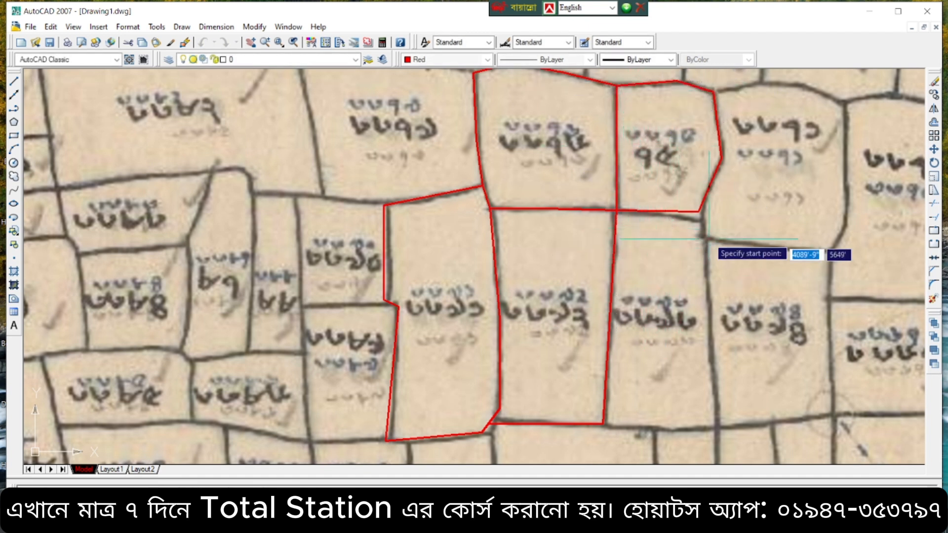
left_click(700, 223)
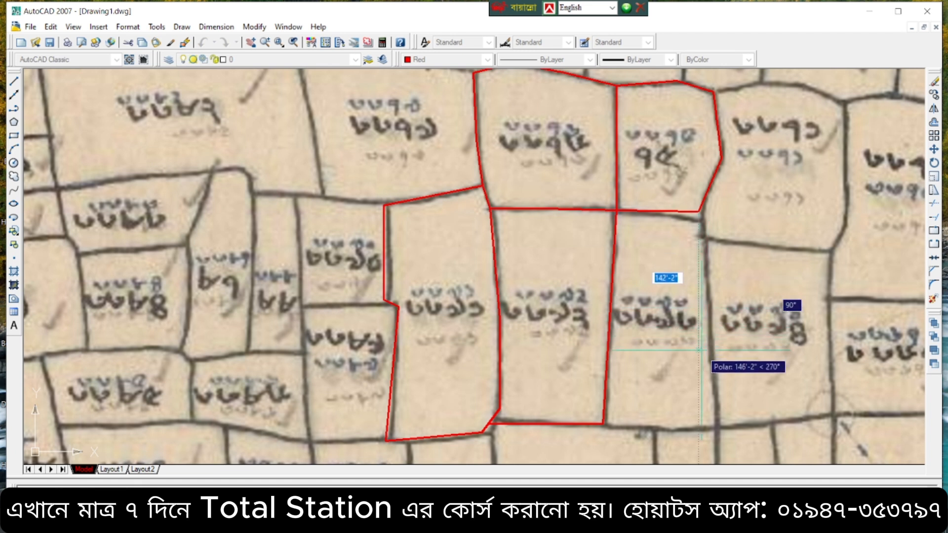
left_click(698, 366)
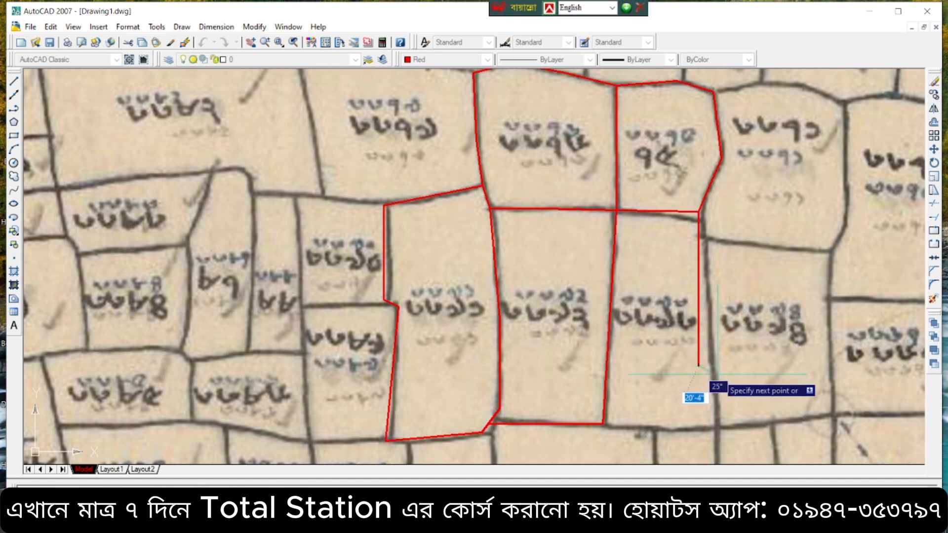
key("ctrl+z")
left_click(713, 379)
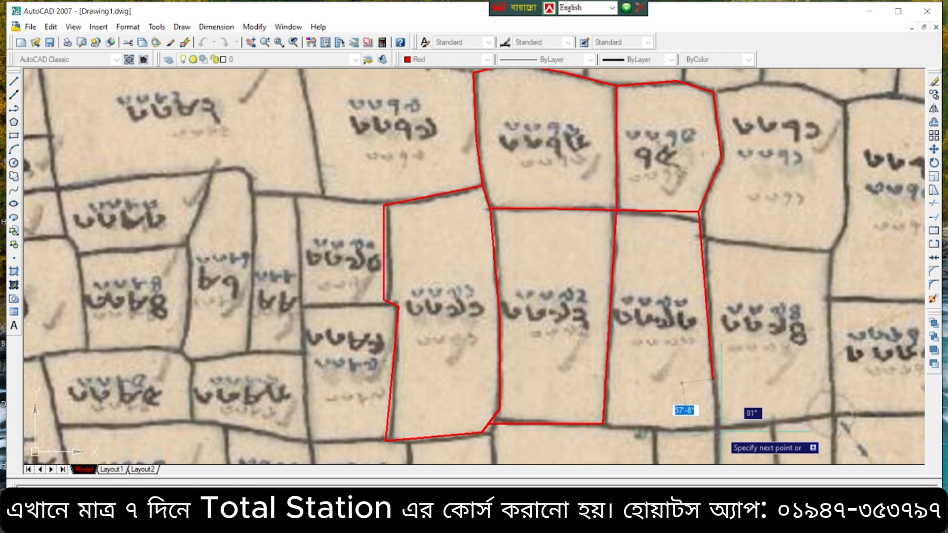
left_click(720, 423)
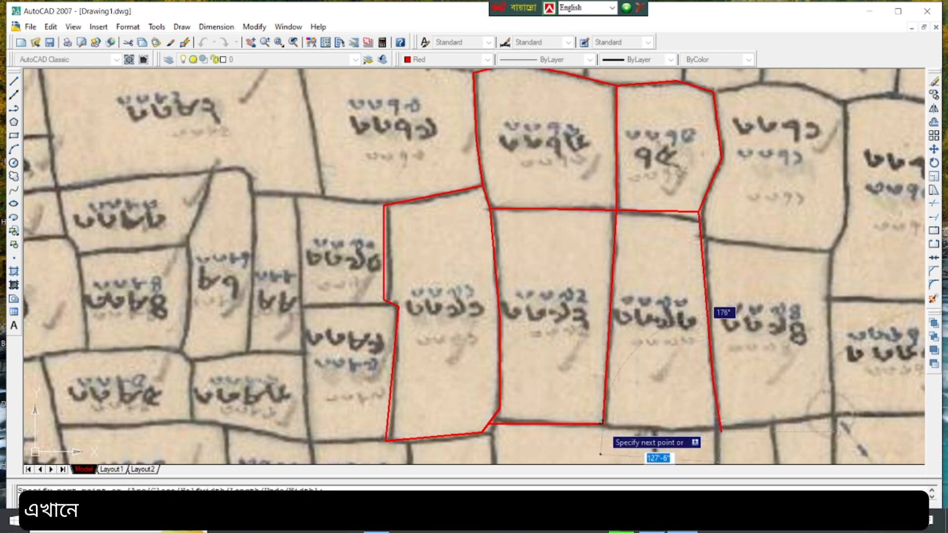
left_click(601, 422)
key("Return")
- Trace the lower, left and upper boundaries of the plot left of the first outline with a new polyline joining the existing outlines
scroll(695, 343, "down", 4)
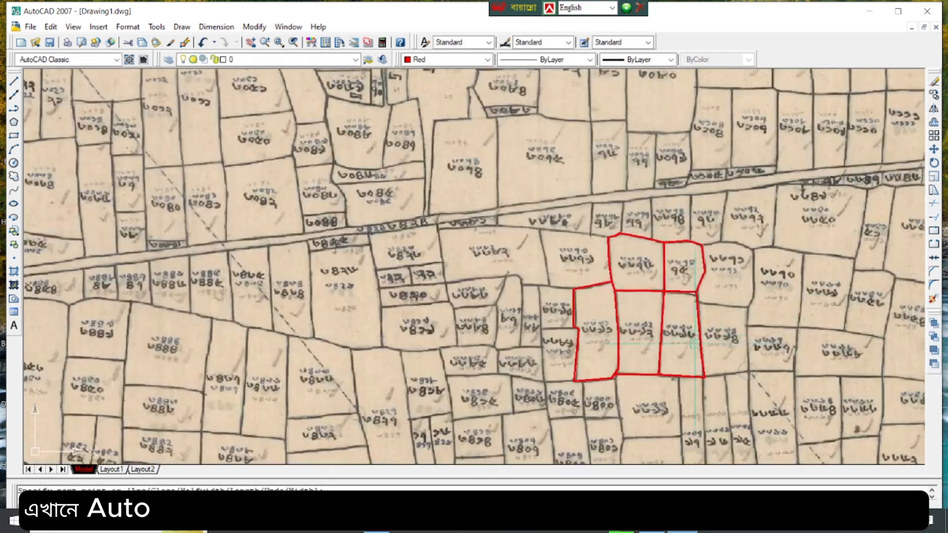
key("Return")
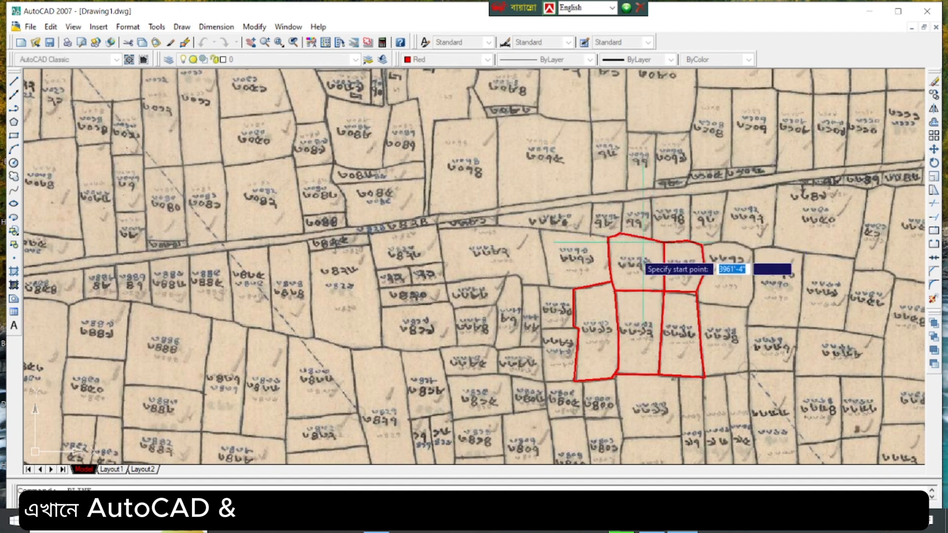
left_click(571, 289)
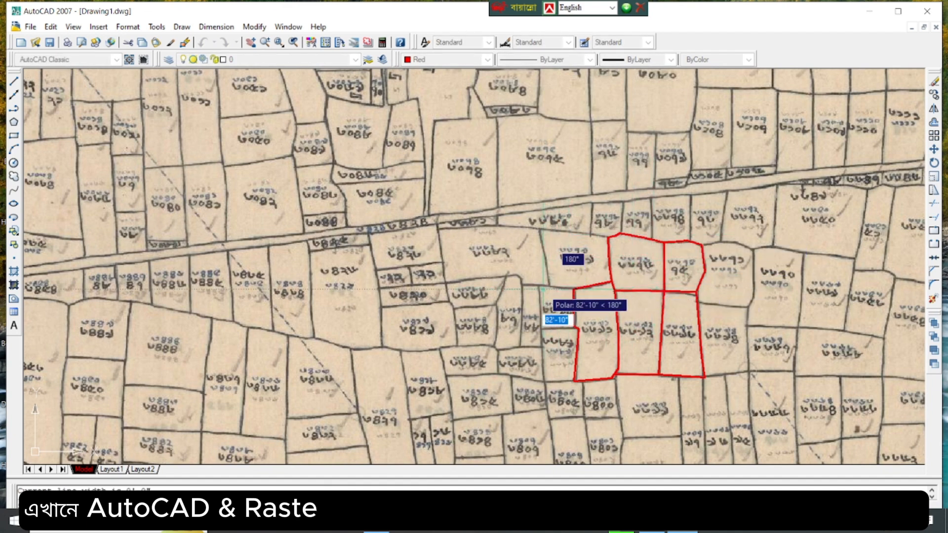
left_click(551, 289)
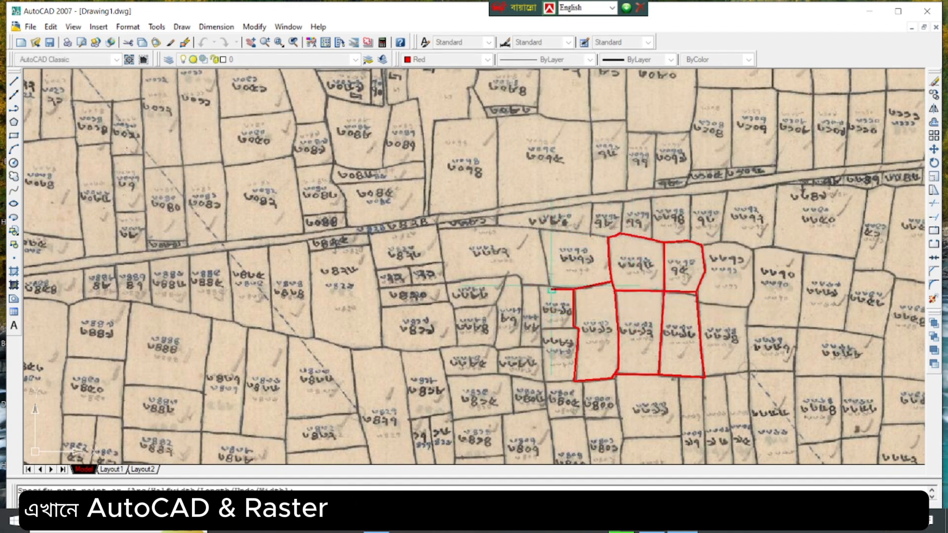
left_click(542, 230)
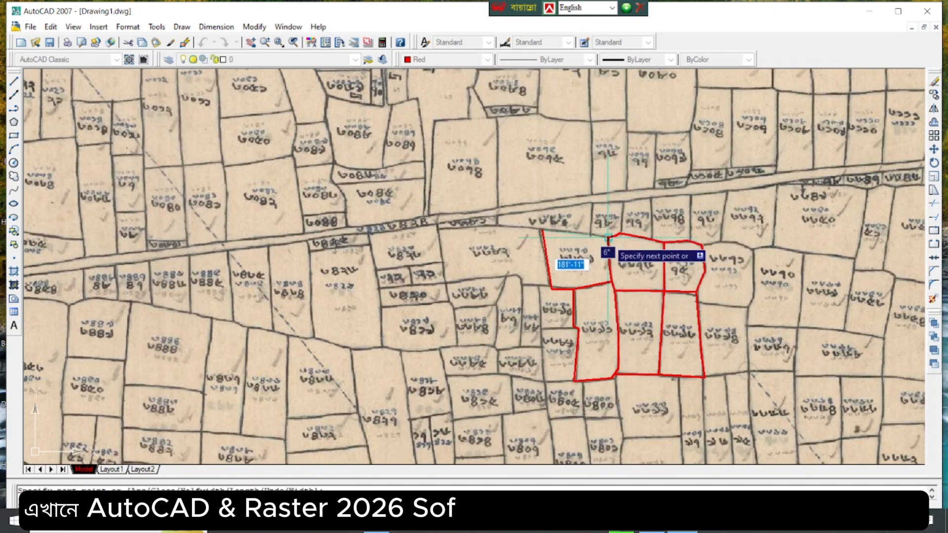
left_click(608, 238)
key("Return")
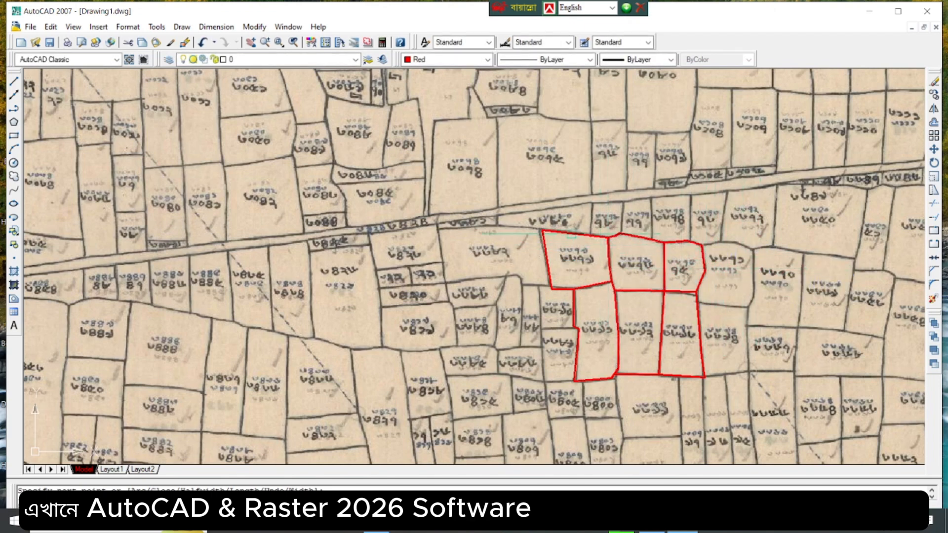
- Outline the long narrow plot just below the road with a polyline starting from the upper-left corner of the last traced plot
key("Return")
left_click(542, 230)
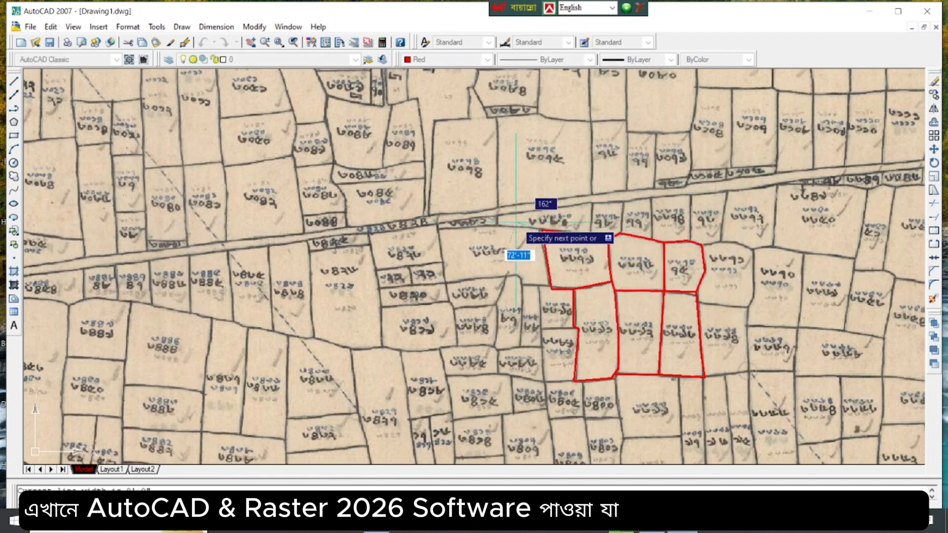
left_click(497, 230)
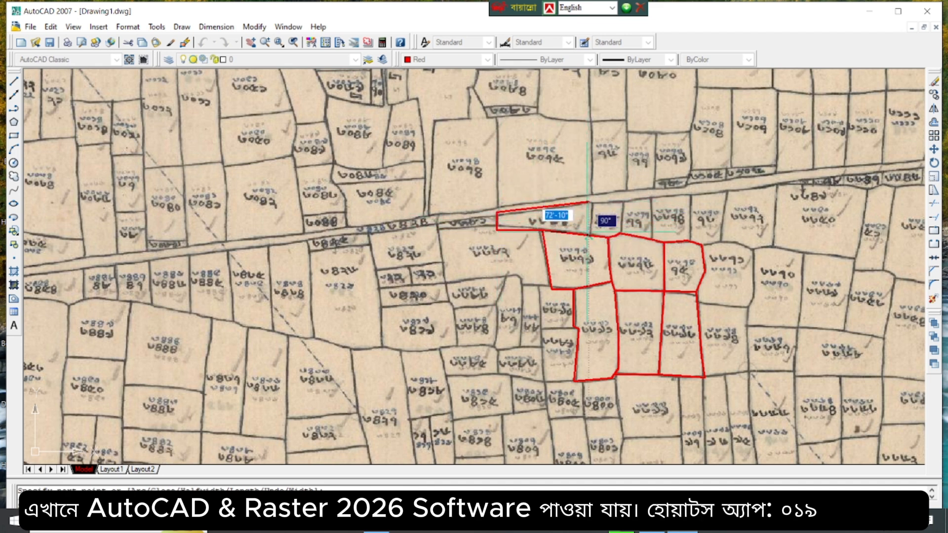
left_click(589, 235)
key("Return")
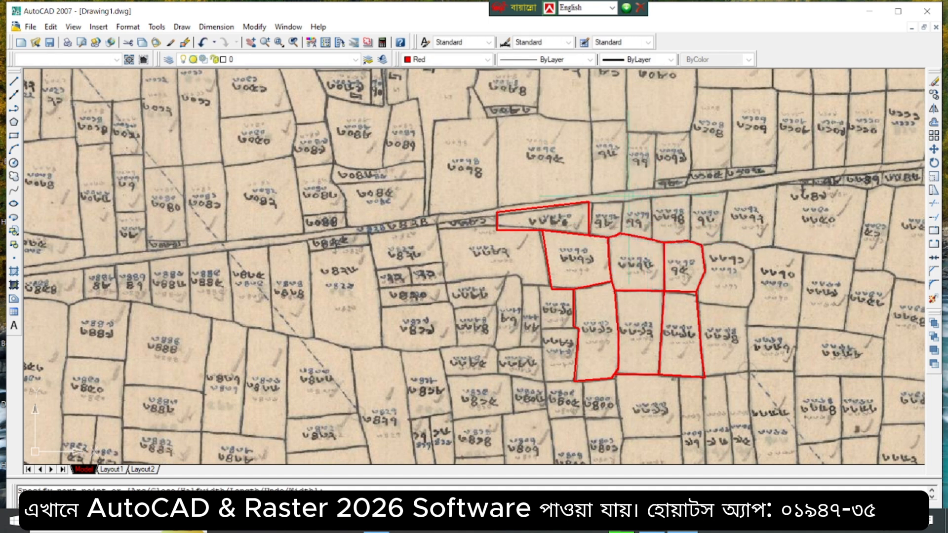
- Trace the upper and right boundaries of the small plot right of the narrow one, ending on the outline below
key("Return")
left_click(589, 203)
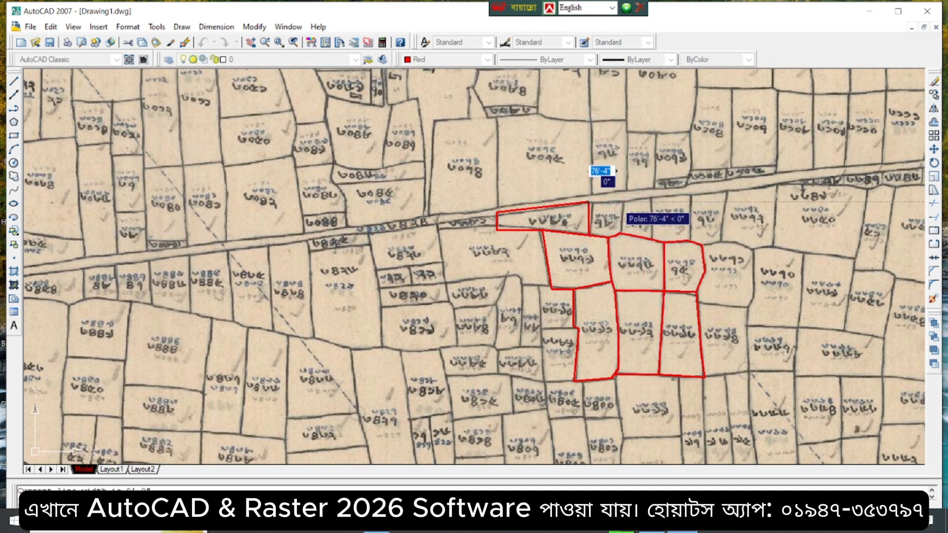
left_click(615, 202)
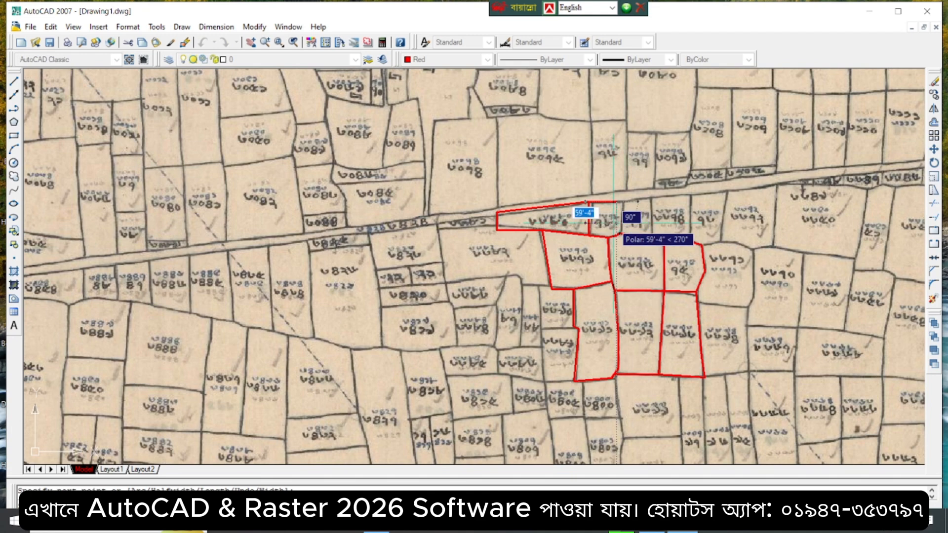
left_click(616, 231)
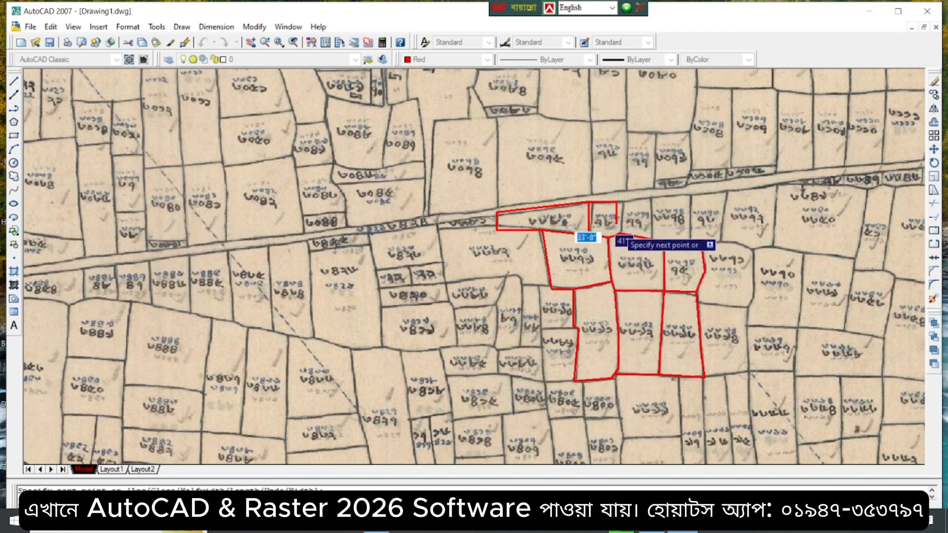
scroll(616, 237, "up", 4)
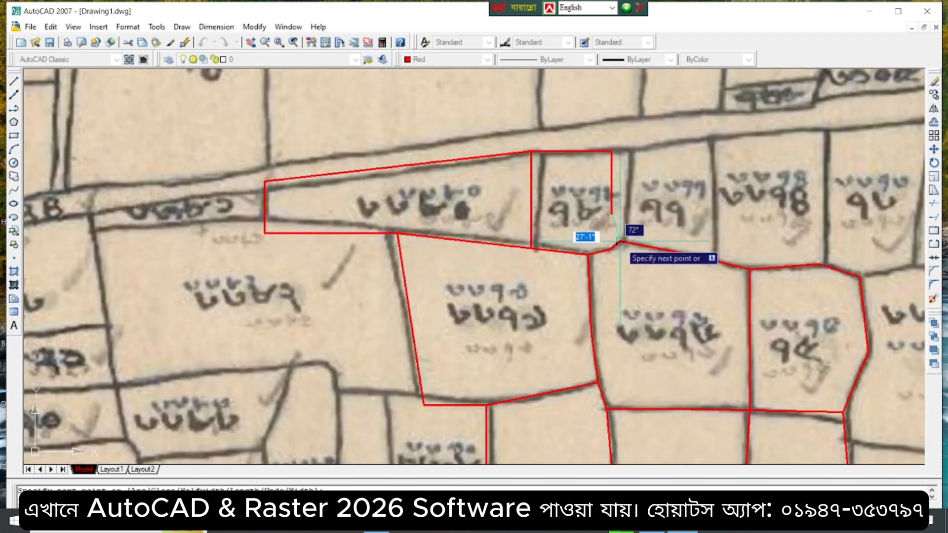
left_click(620, 242)
key("Return")
- Draw a polyline along the sloping road edge and right boundary of the second small roadside plot, down to the outline below
key("Return")
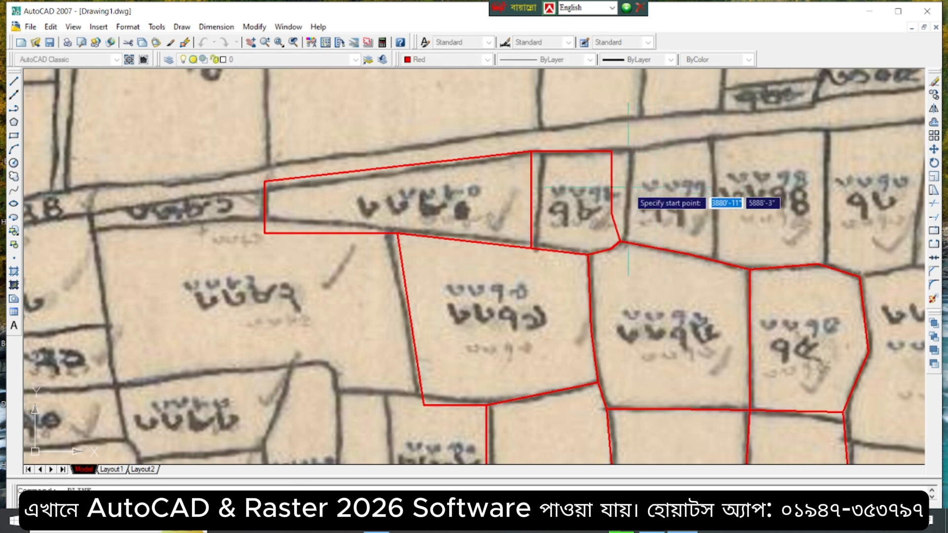
left_click(612, 151)
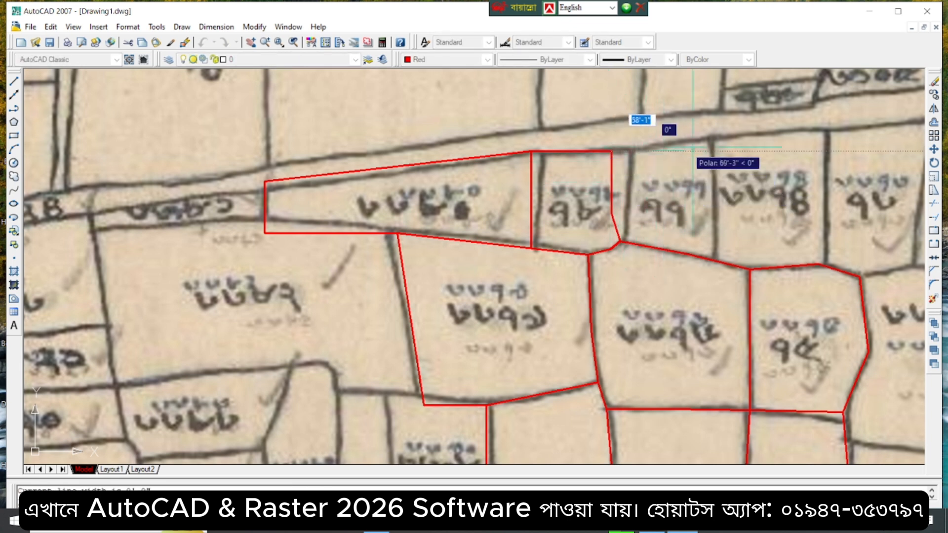
left_click(717, 134)
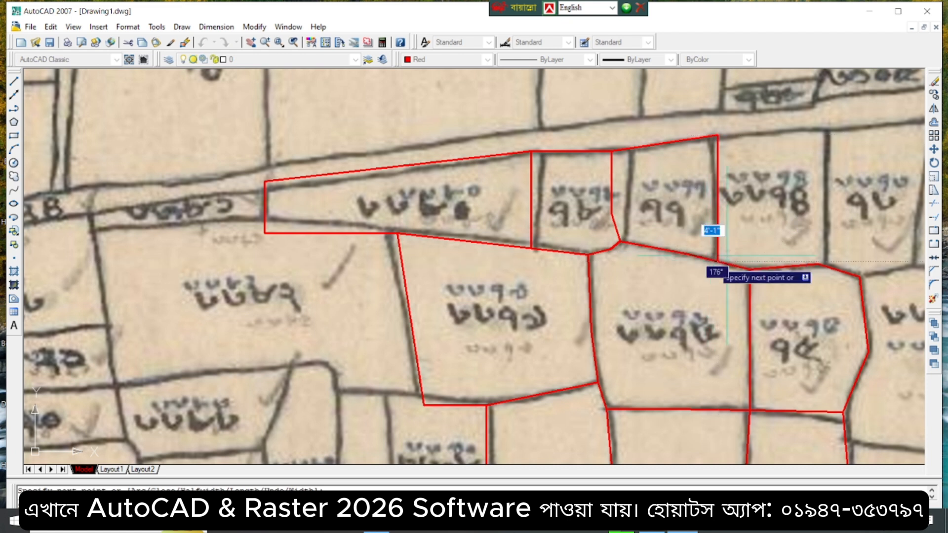
left_click(717, 261)
key("Return")
- Trace the upper and right boundaries of the third small roadside plot with a polyline meeting the outline below it
key("Return")
left_click(717, 134)
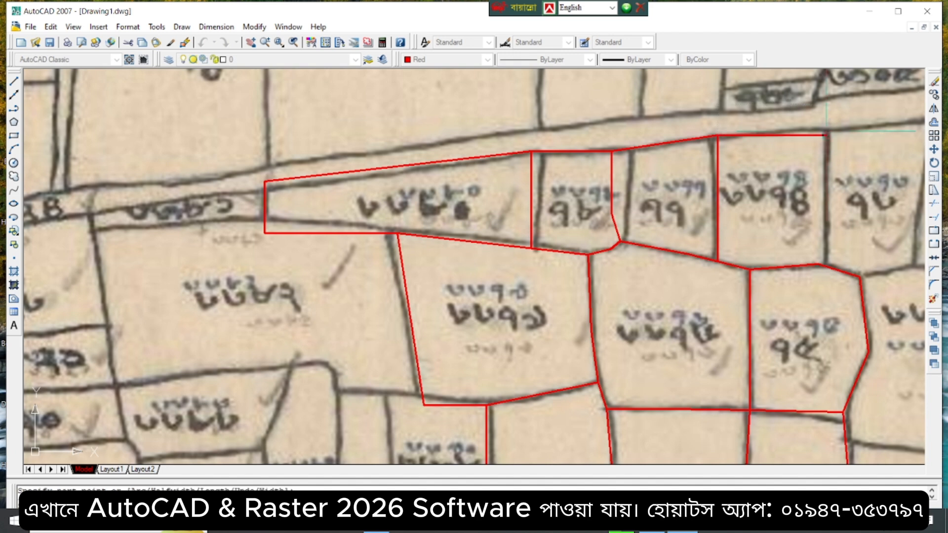
left_click(826, 135)
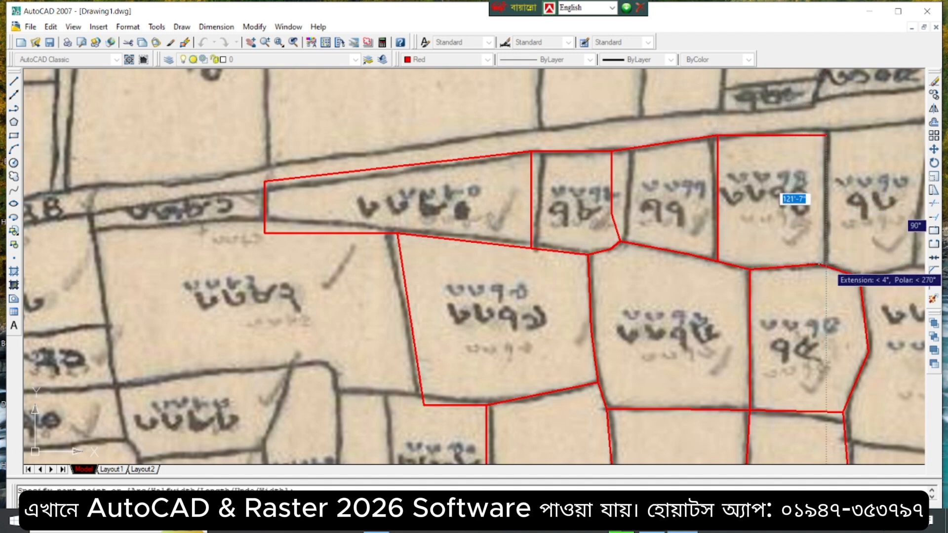
left_click(832, 266)
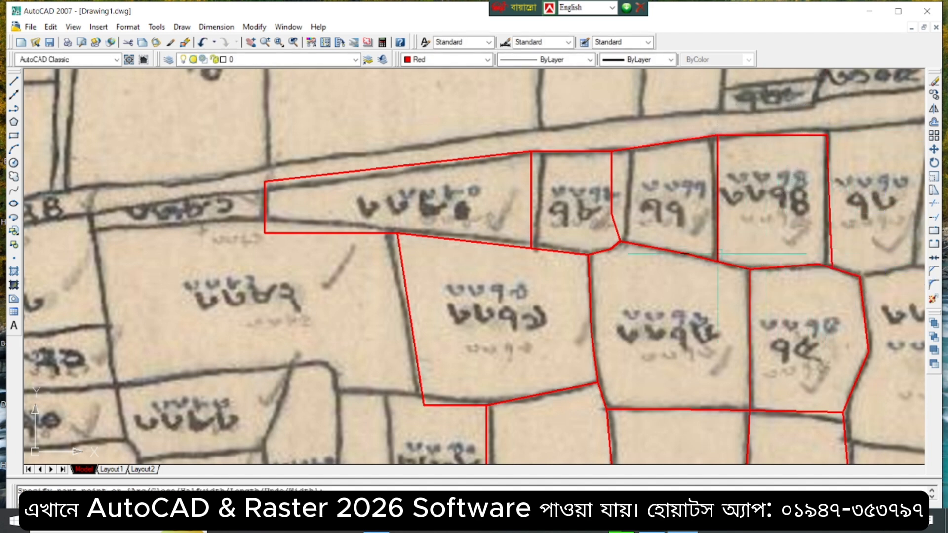
- Create closed boundary polylines with the Boundary command by picking internal points in the traced plots, with island detection on
scroll(720, 222, "down", 5)
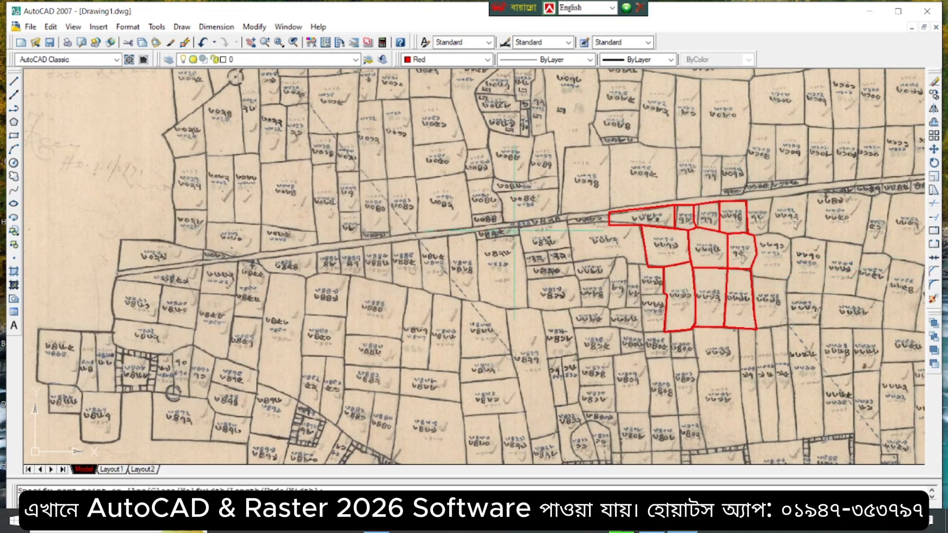
type("bo")
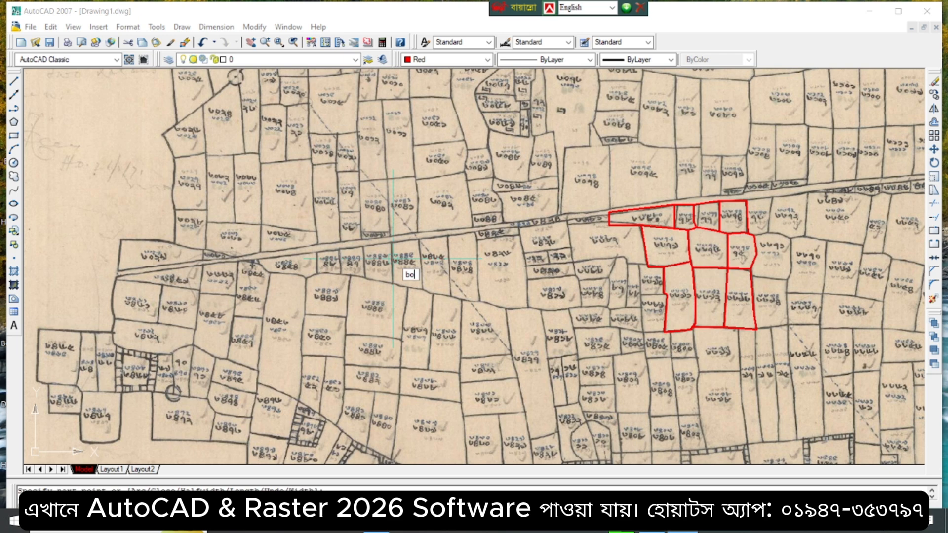
key("Return")
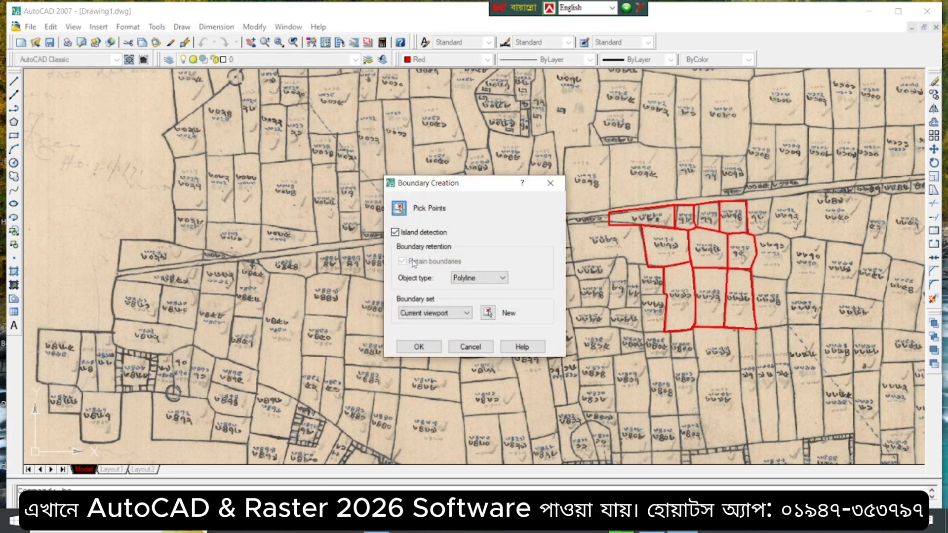
left_click(399, 208)
left_click(673, 312)
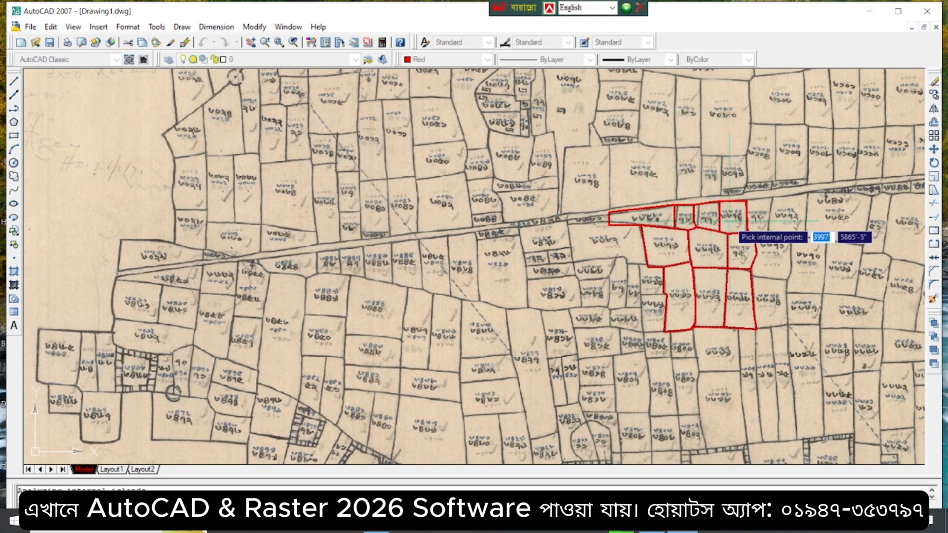
key("Return")
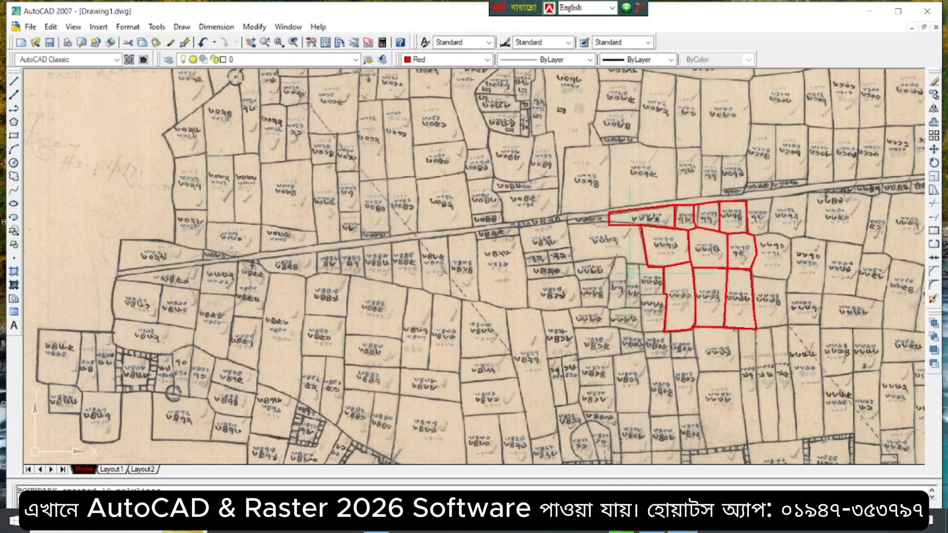
- Load the DecimMultiArea(DMA) Eng. 2007 application from the Multi Lisp folder
type("ap")
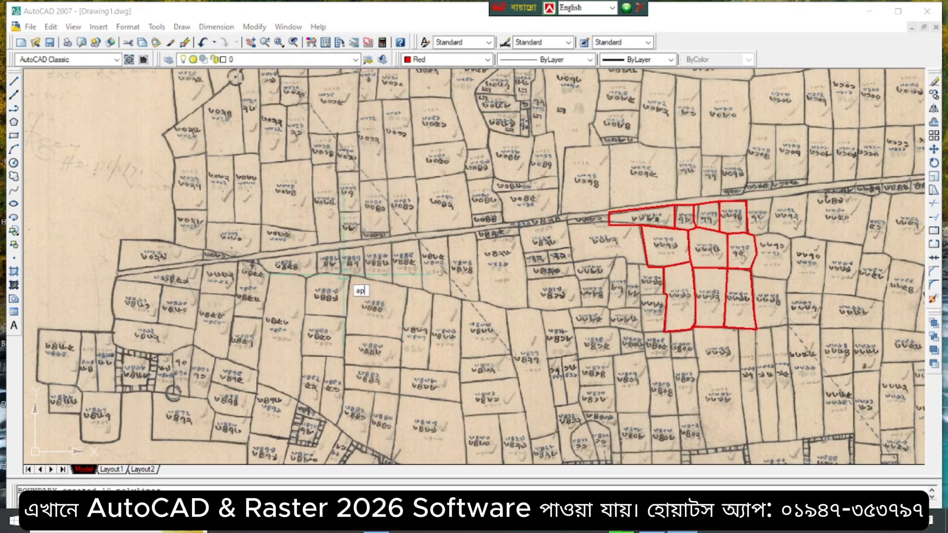
key("Return")
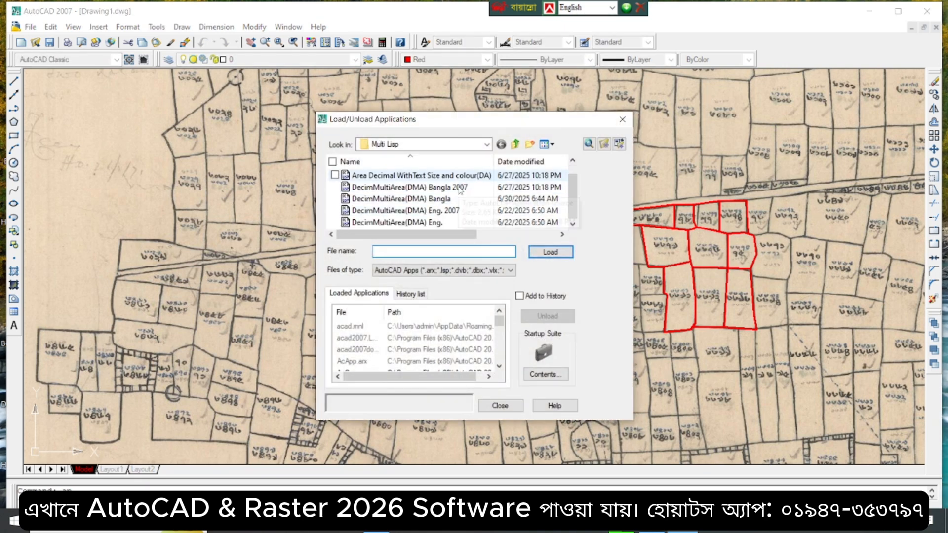
scroll(476, 226, "down", 1)
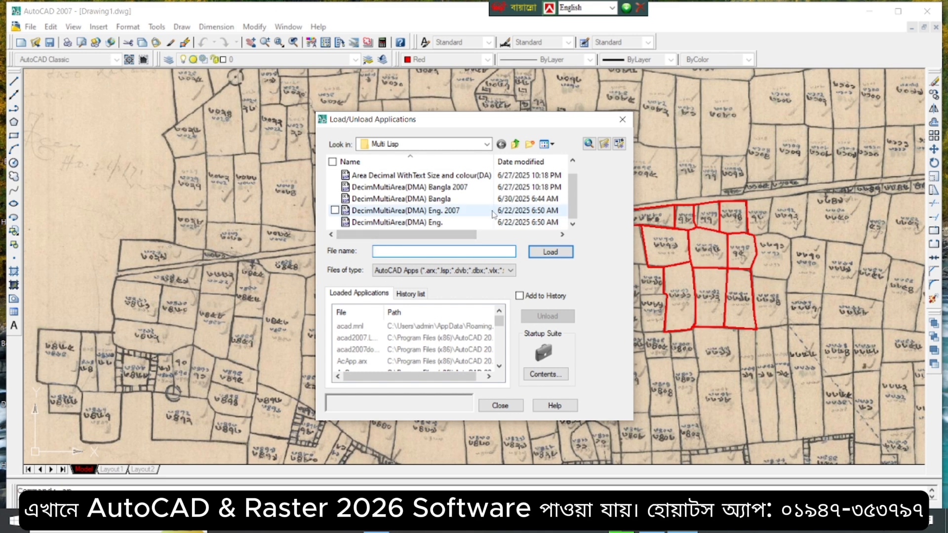
left_click(442, 211)
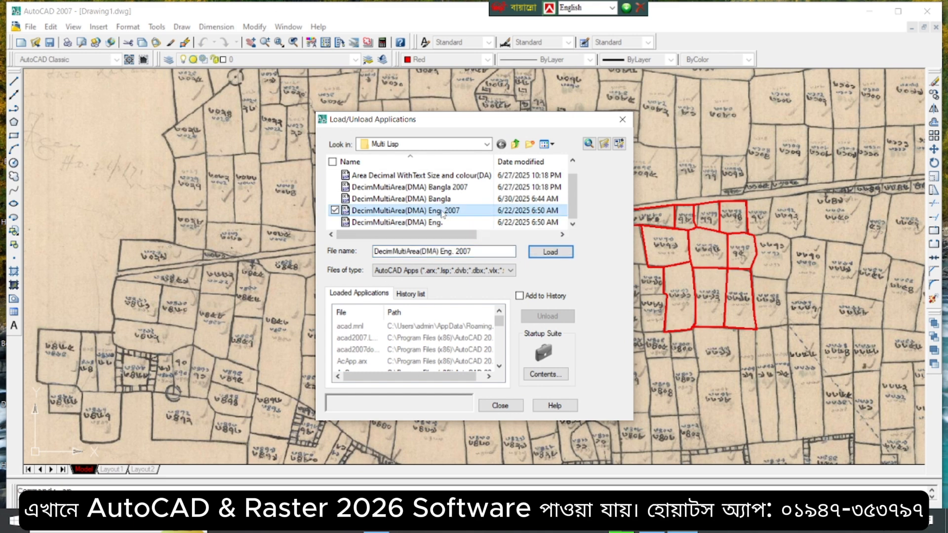
left_click(553, 253)
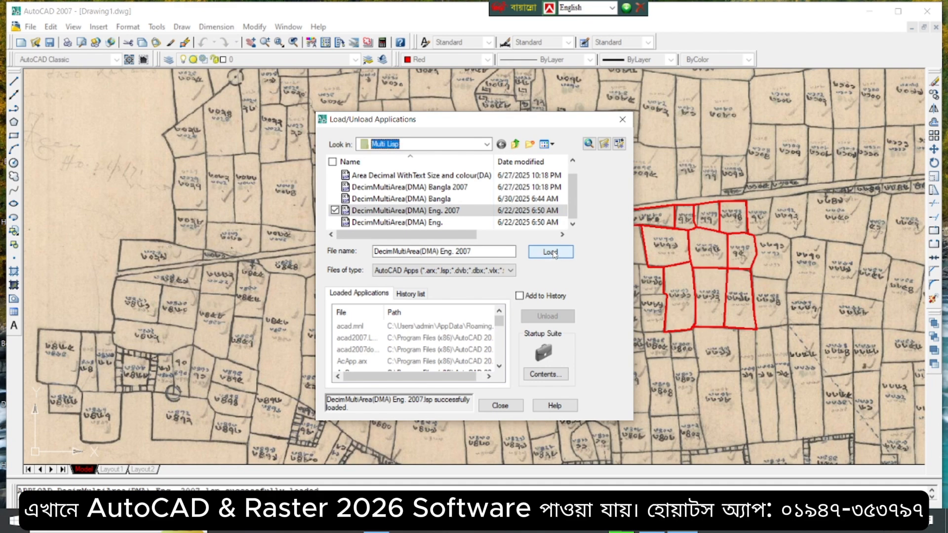
left_click(501, 406)
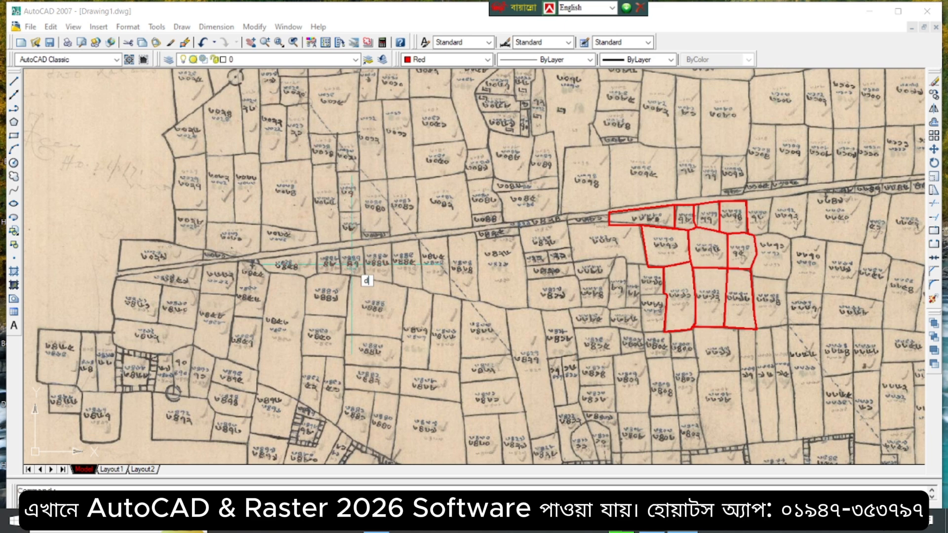
- Label all closed plot boundaries with their areas using the DMA command, with text size 10 and 2 decimal places
type("dma")
key("Return")
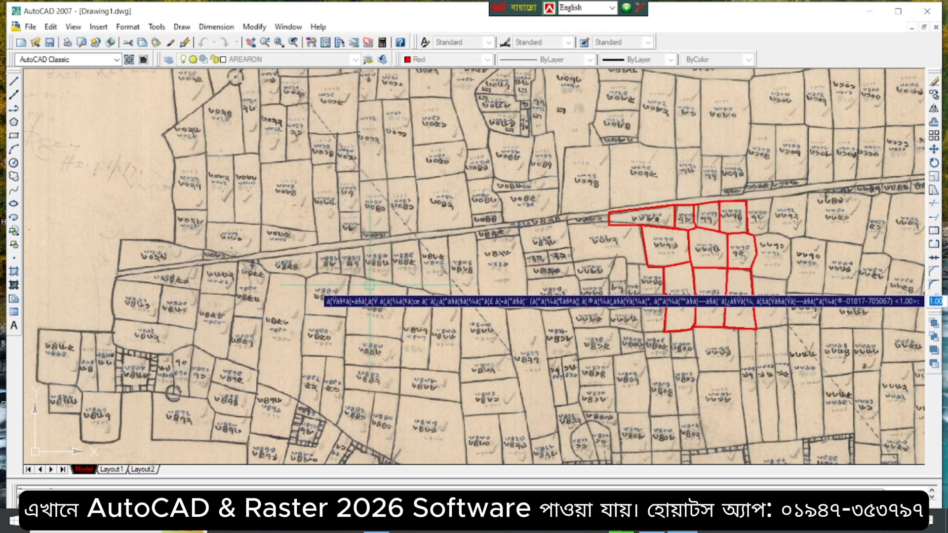
type("10")
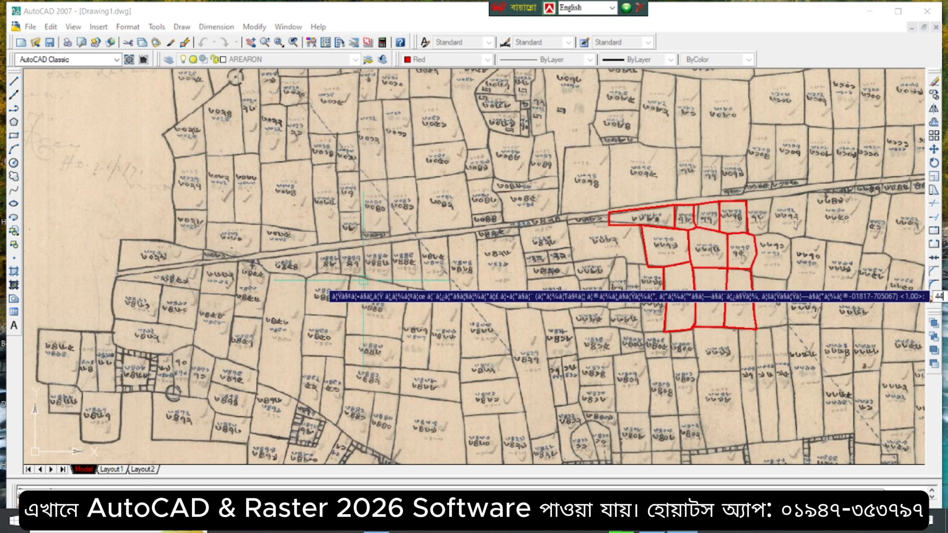
key("Return")
type("2")
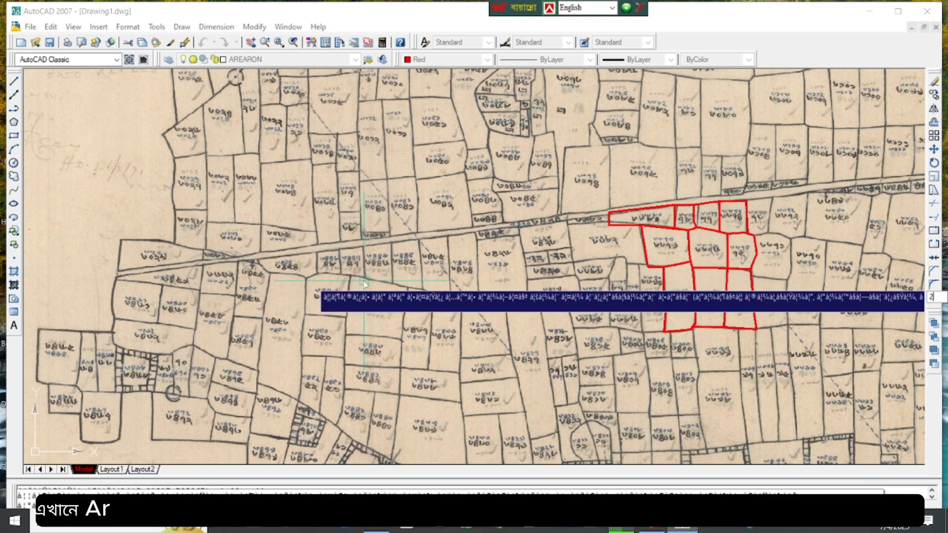
key("Return")
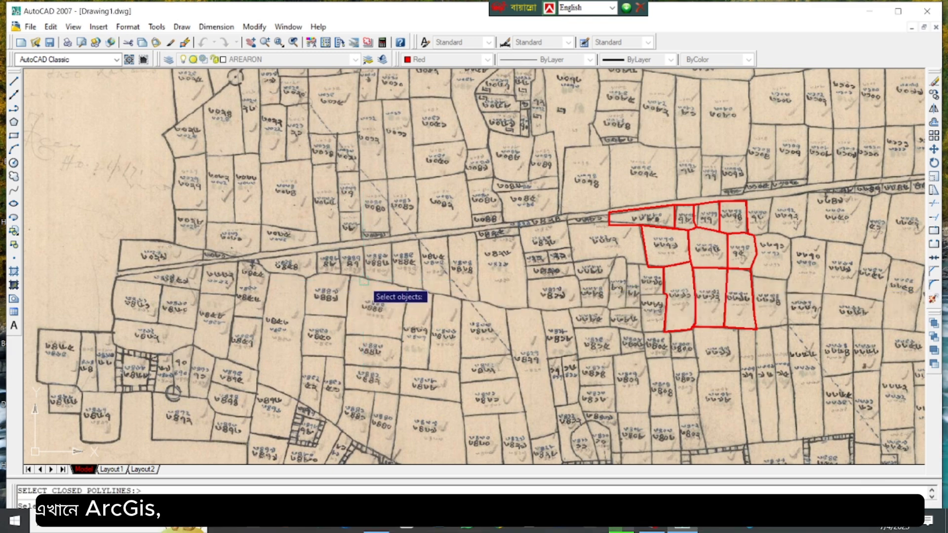
left_click(535, 367)
left_click(832, 155)
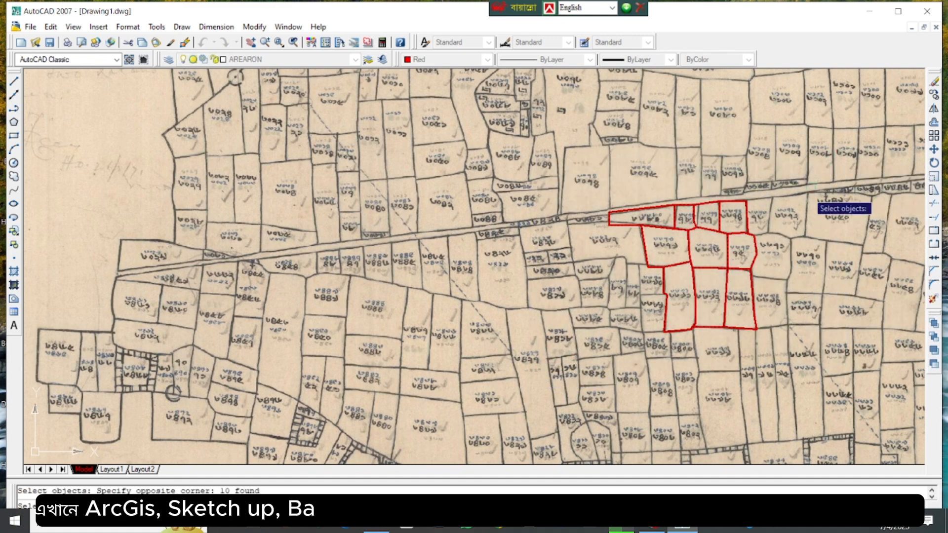
scroll(703, 256, "up", 4)
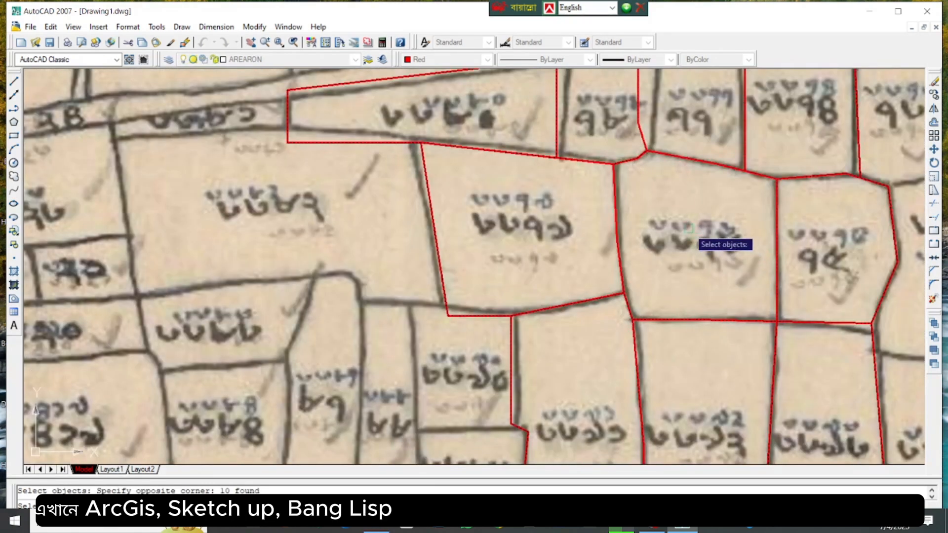
key("Return")
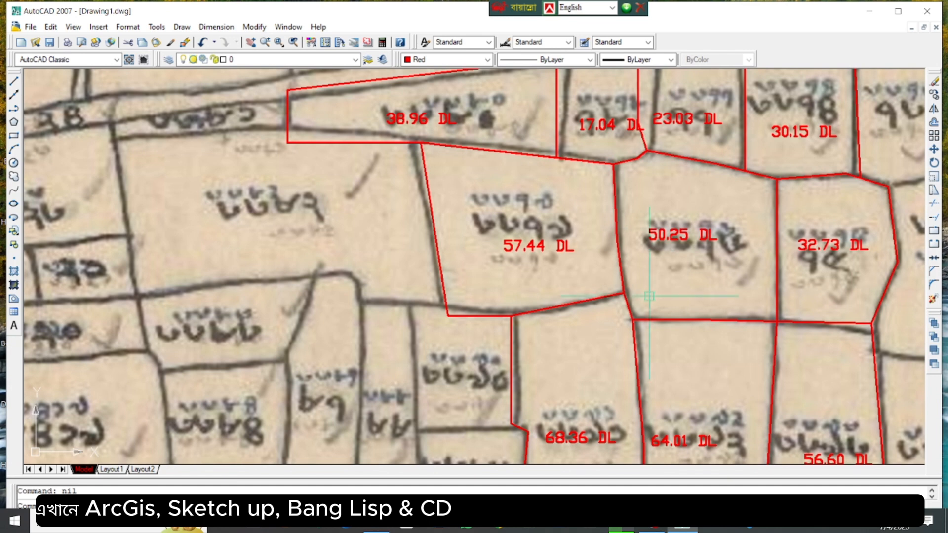
- Examine the area labels in the roadside plots, the middle row and the lower row of traced plots
scroll(648, 296, "down", 2)
scroll(601, 205, "up", 2)
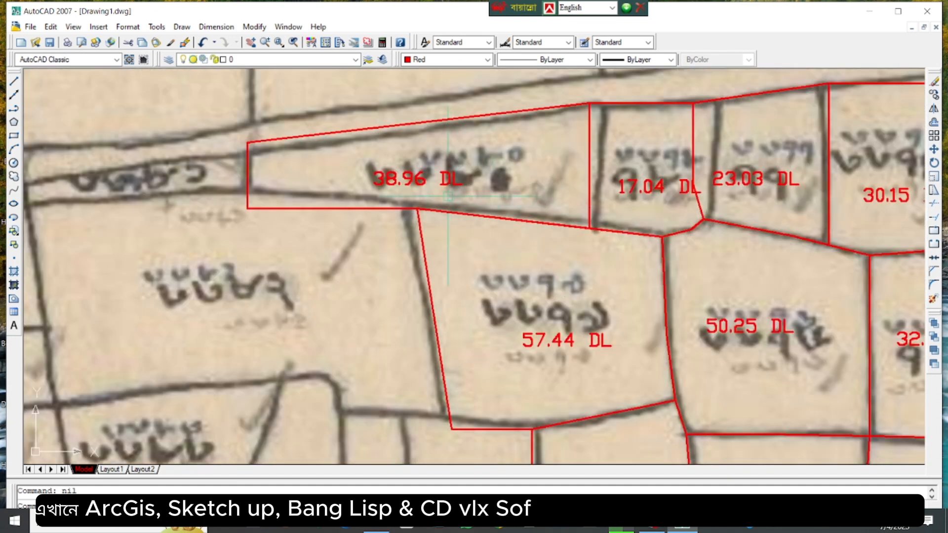
scroll(448, 196, "up", 1)
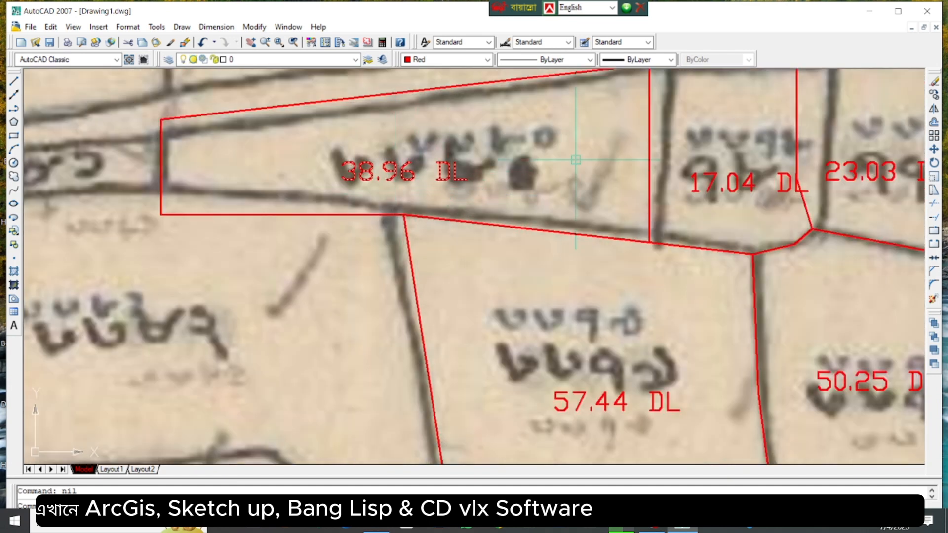
scroll(593, 173, "down", 3)
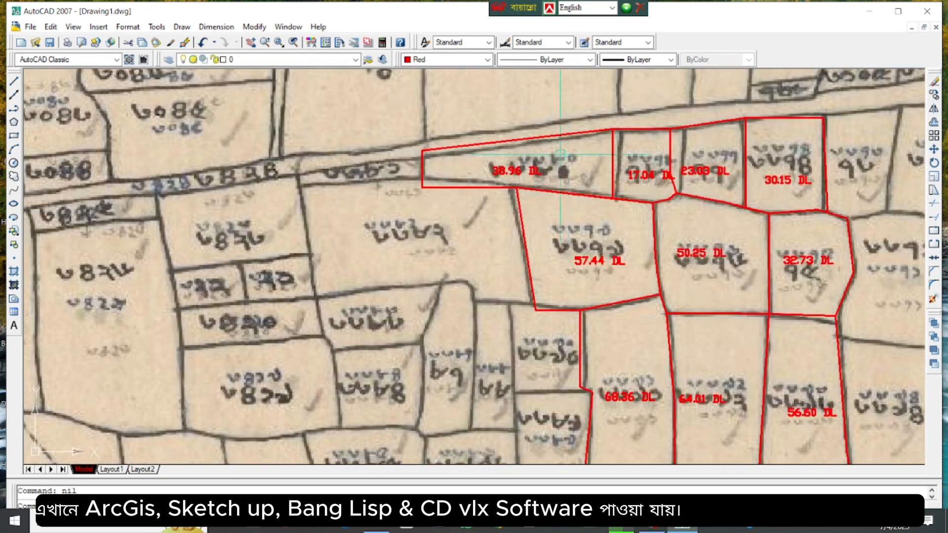
scroll(845, 183, "up", 3)
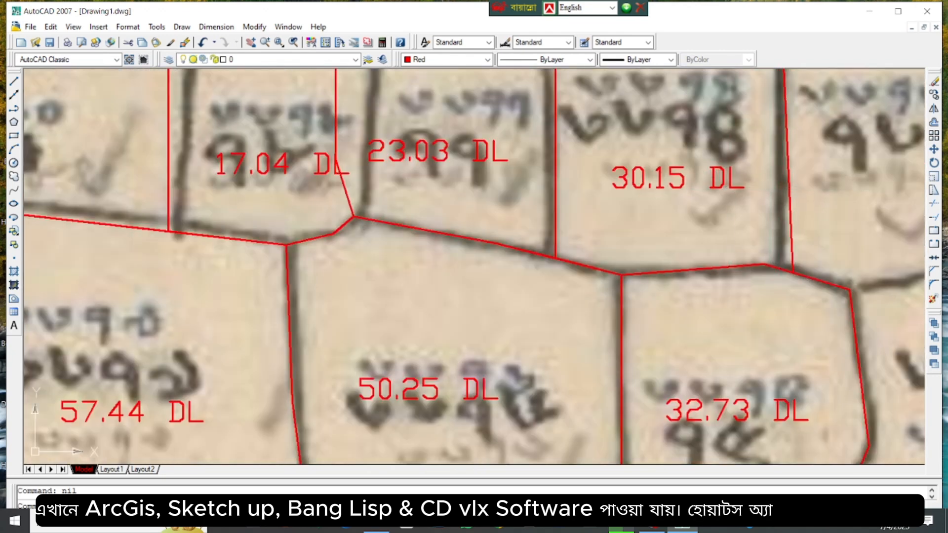
scroll(743, 155, "down", 3)
scroll(745, 186, "down", 2)
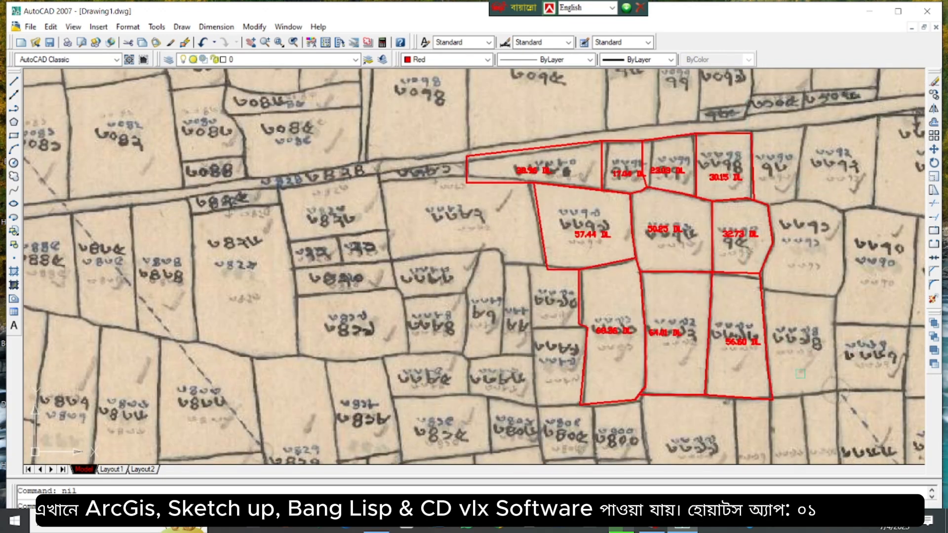
scroll(801, 373, "up", 4)
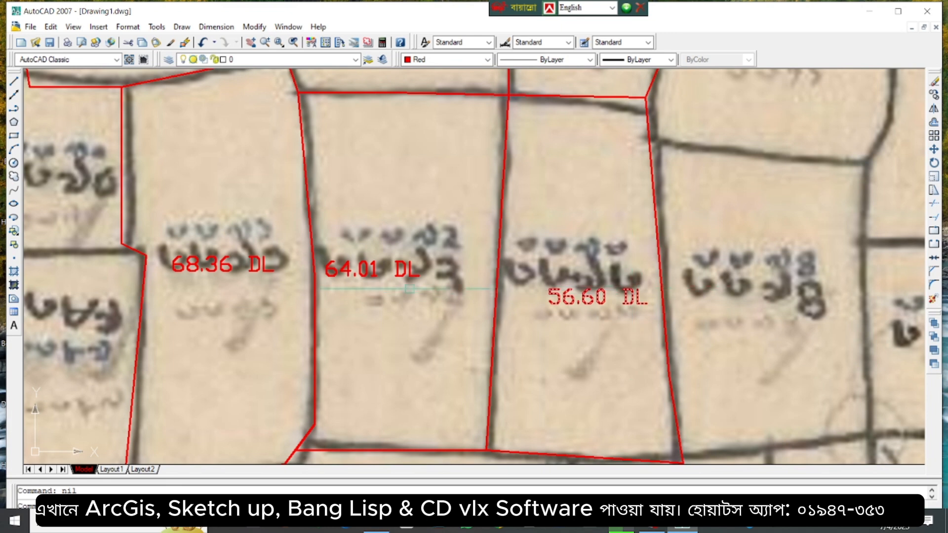
scroll(514, 282, "down", 3)
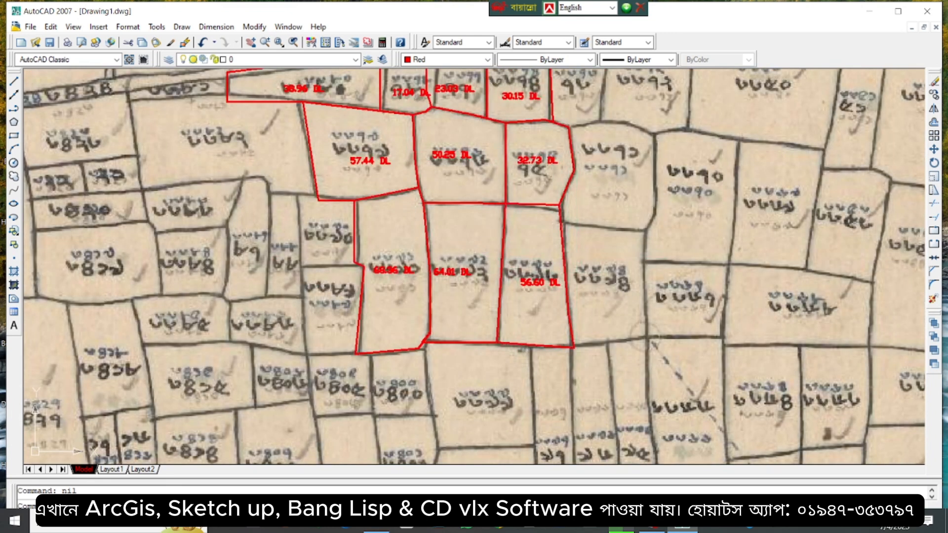
scroll(572, 261, "down", 2)
scroll(509, 155, "up", 4)
scroll(592, 228, "down", 2)
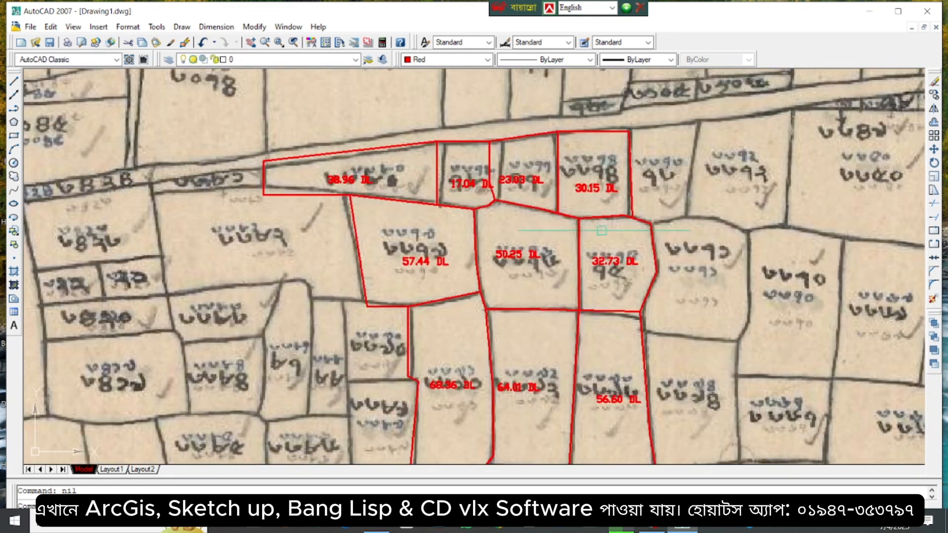
scroll(506, 306, "up", 2)
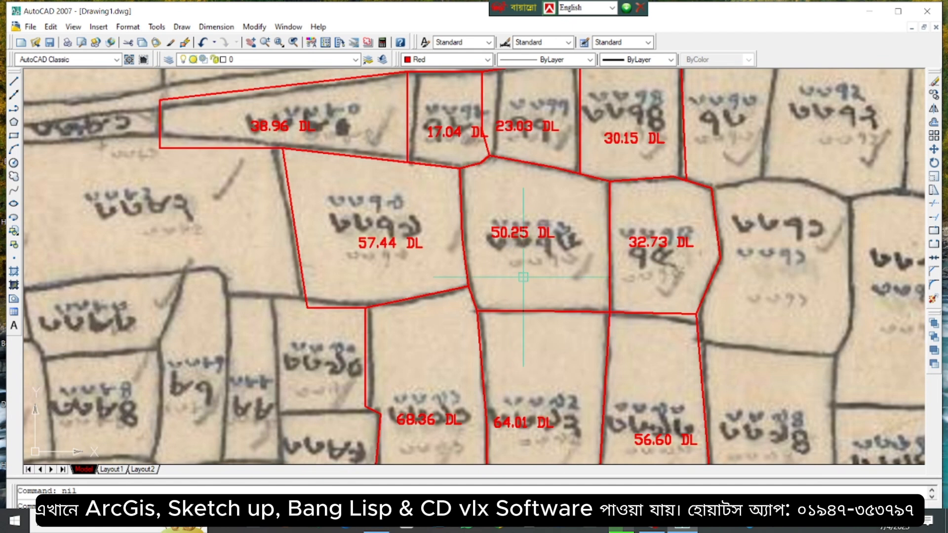